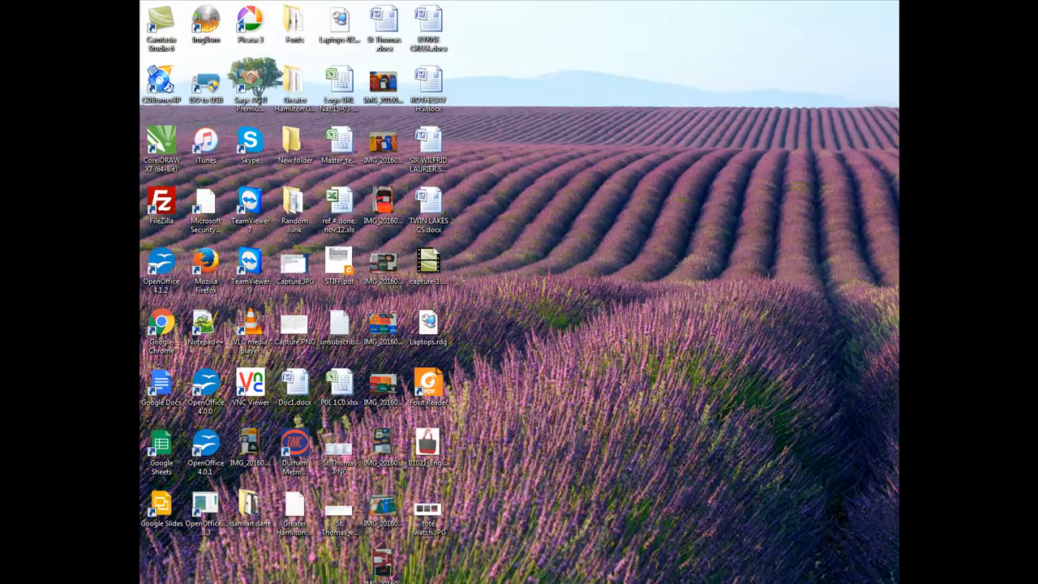
- Open the file template for club order form labels.doc from the Storage (Y:) Orders_Quotes\TABULATION folder
right_click(217, 582)
click(194, 537)
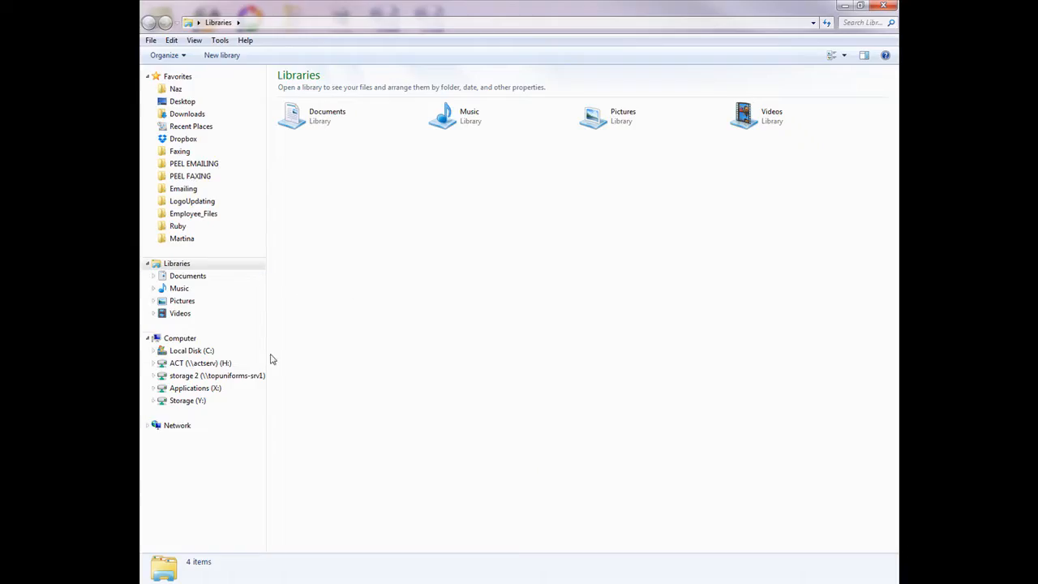
click(211, 401)
click(394, 331)
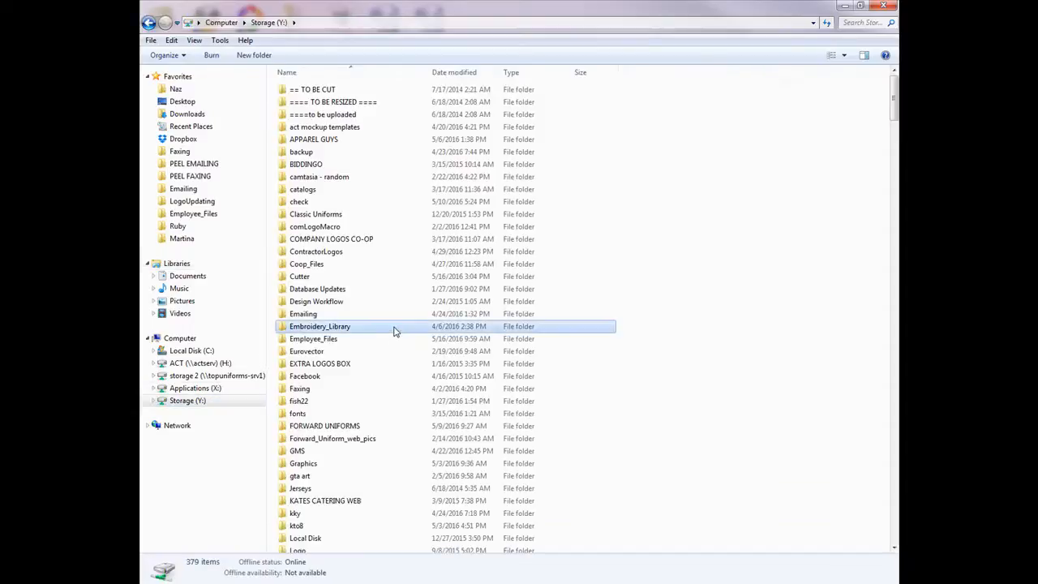
key(o)
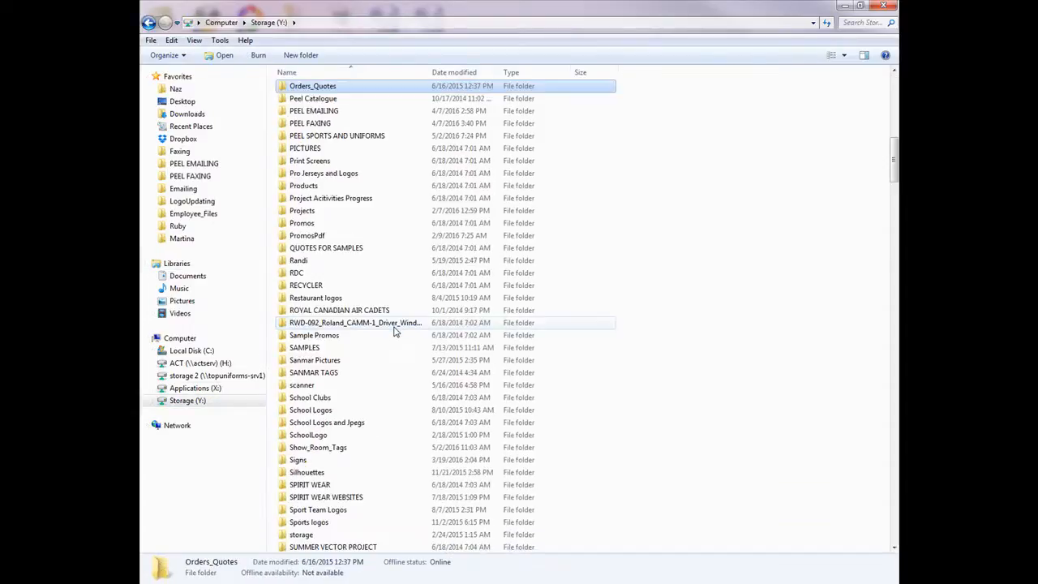
double_click(321, 86)
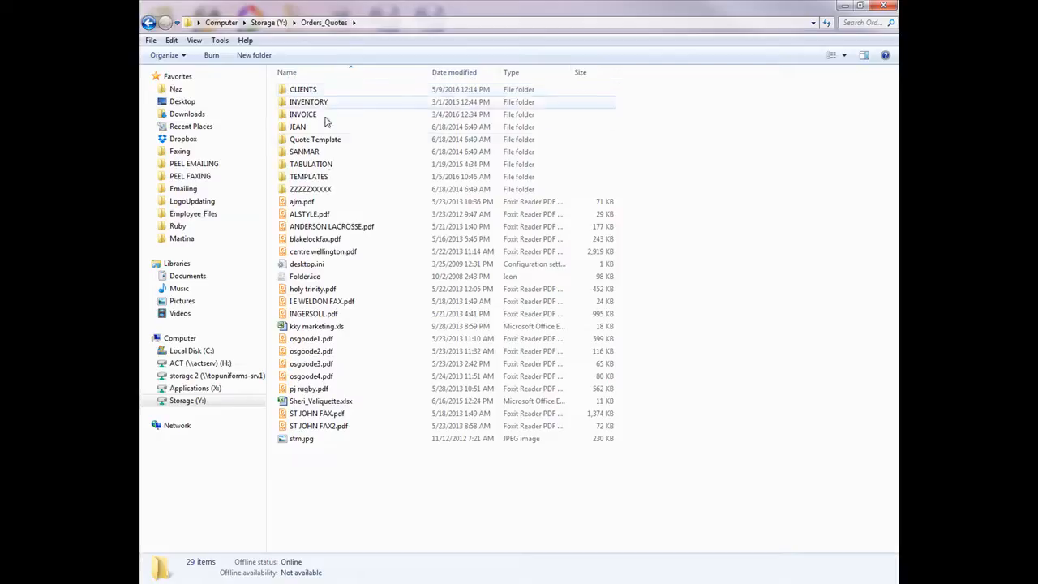
double_click(325, 164)
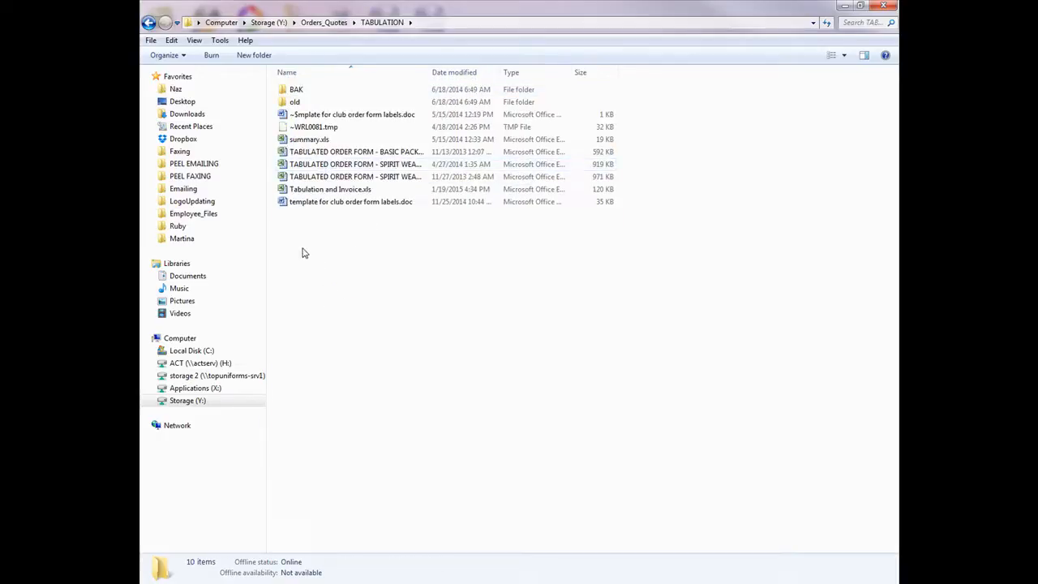
double_click(323, 201)
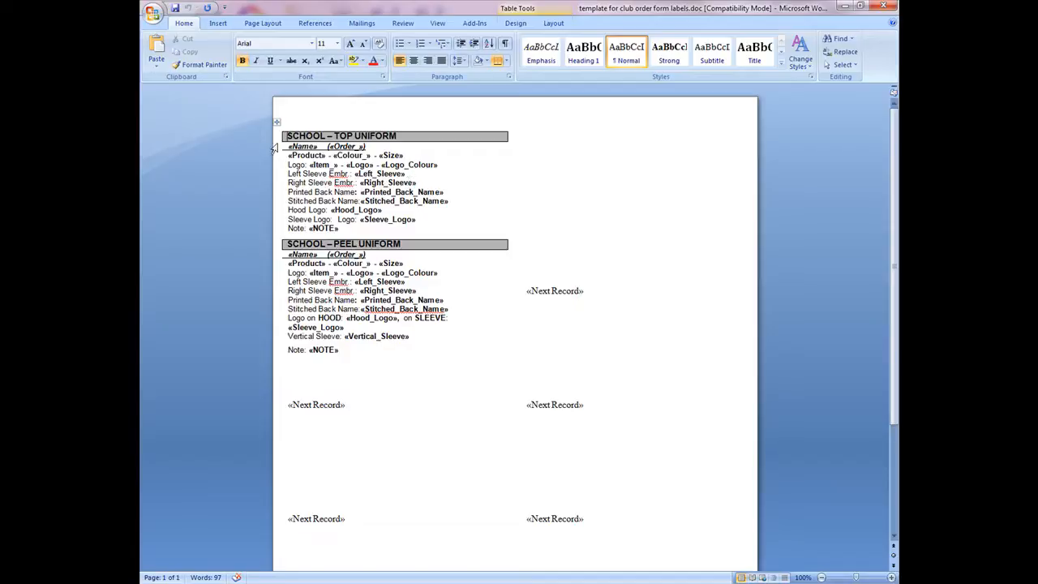
- Review the merge fields laid out in the label template
double_click(307, 155)
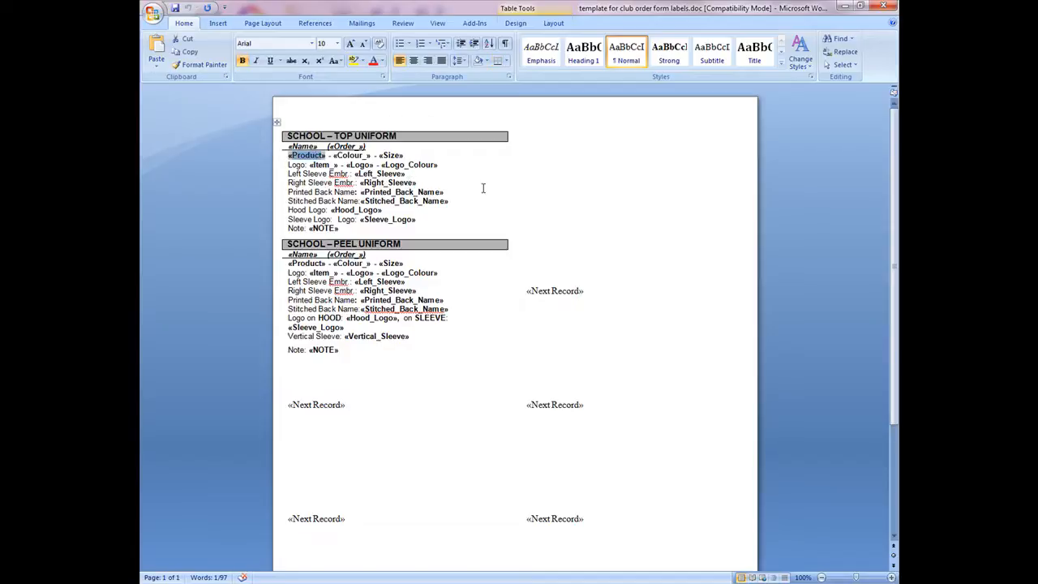
click(844, 6)
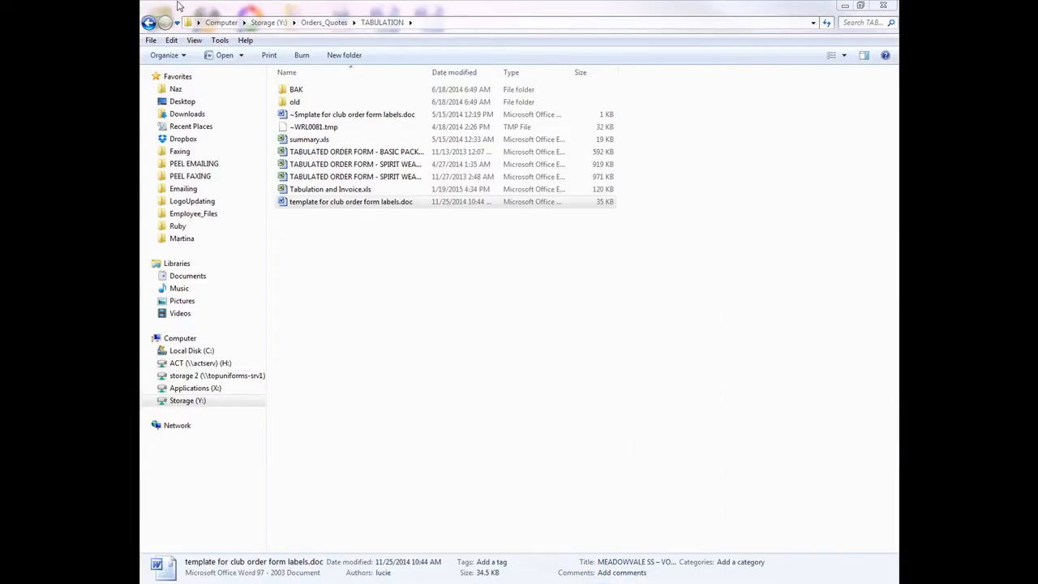
drag(546, 0, 507, 2)
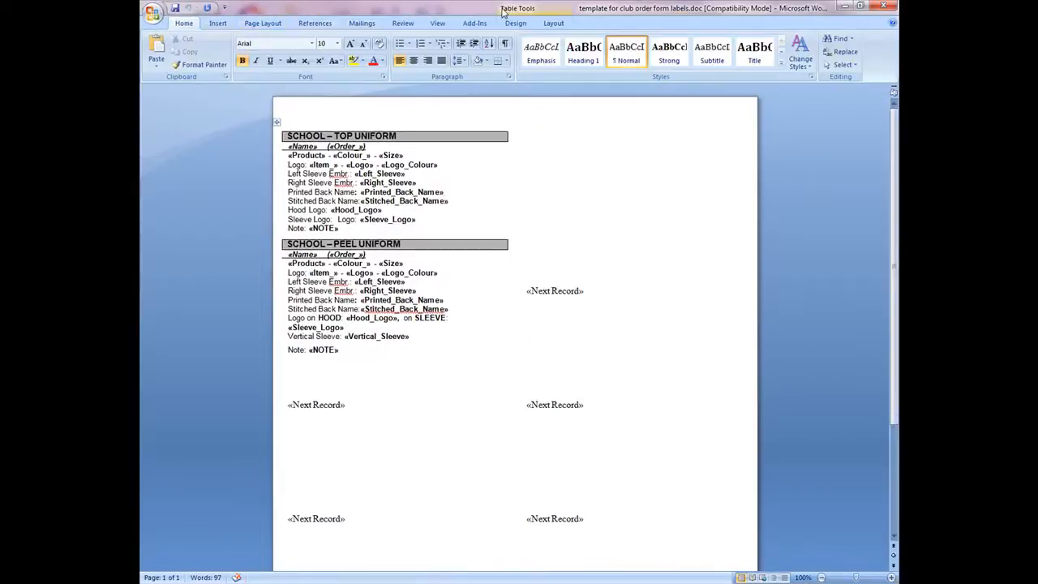
- Create a new blank document
click(152, 13)
click(171, 39)
click(761, 519)
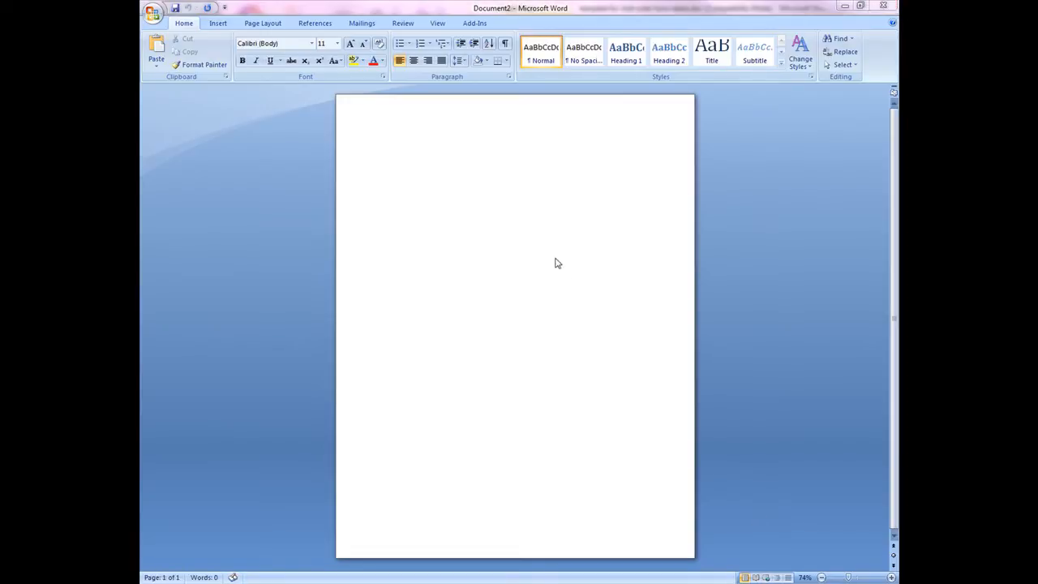
- Start the Step by Step Mail Merge Wizard, choose Labels as the document type and advance to the starting document
click(362, 23)
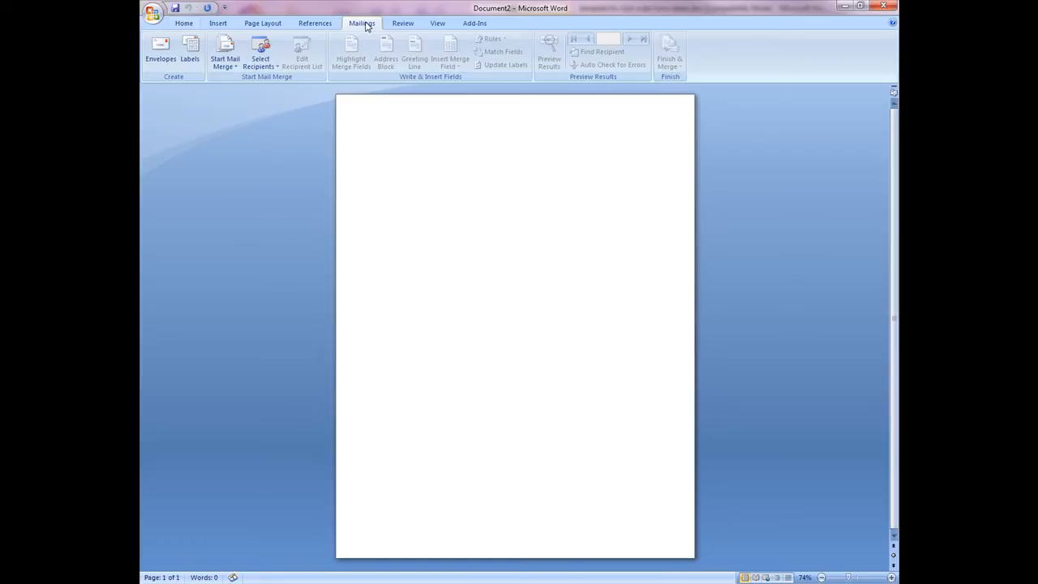
click(237, 69)
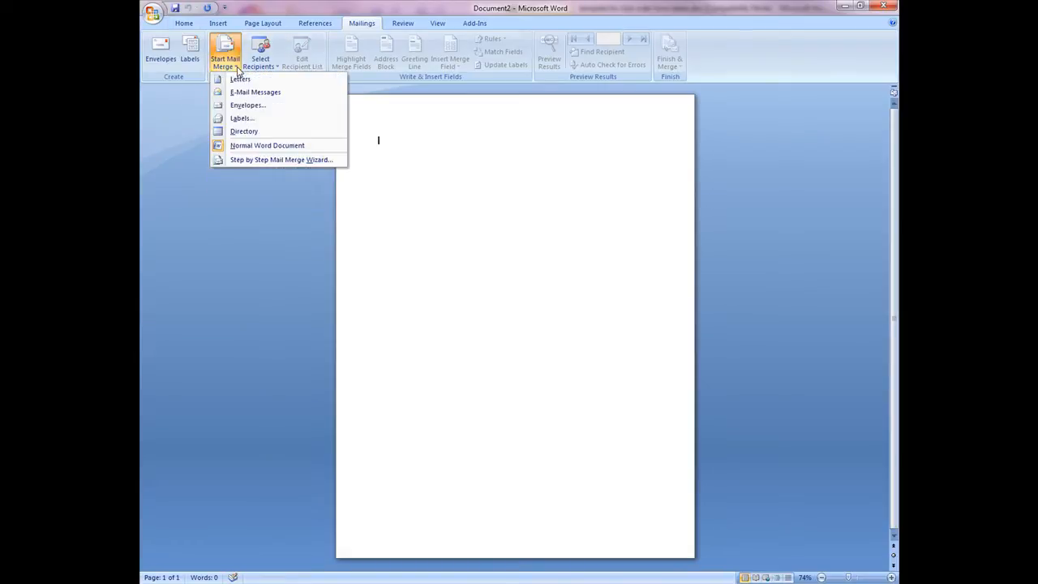
click(271, 161)
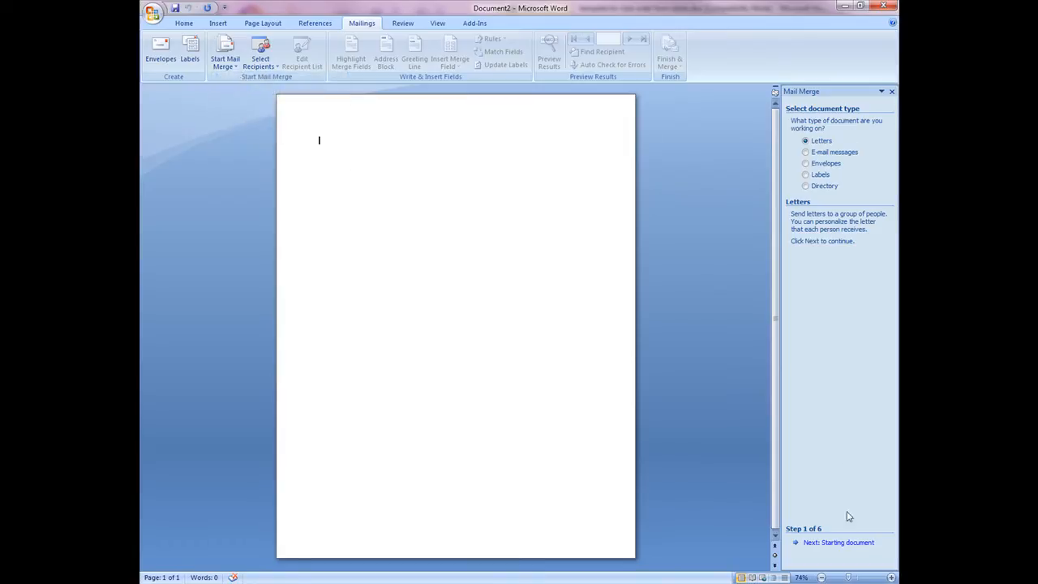
click(823, 175)
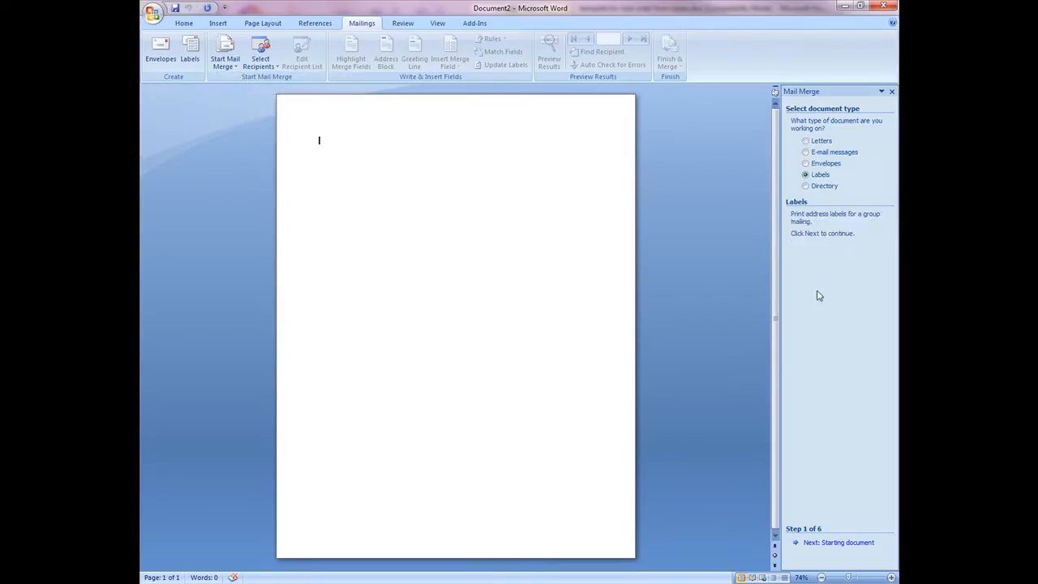
click(838, 543)
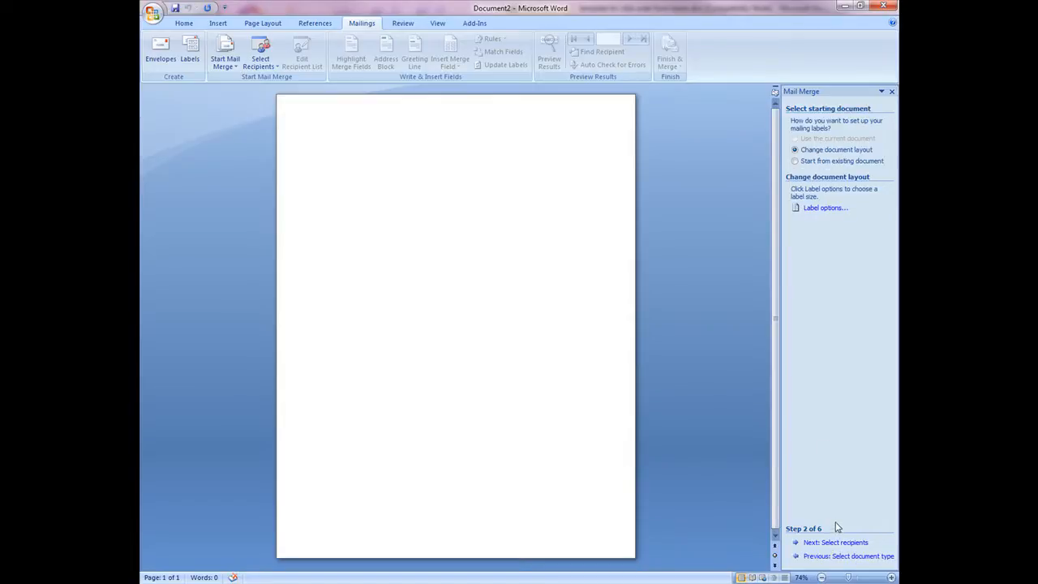
- Set the label options to Bypass Tray, vendor Avery US Letter and product number 5163
click(824, 209)
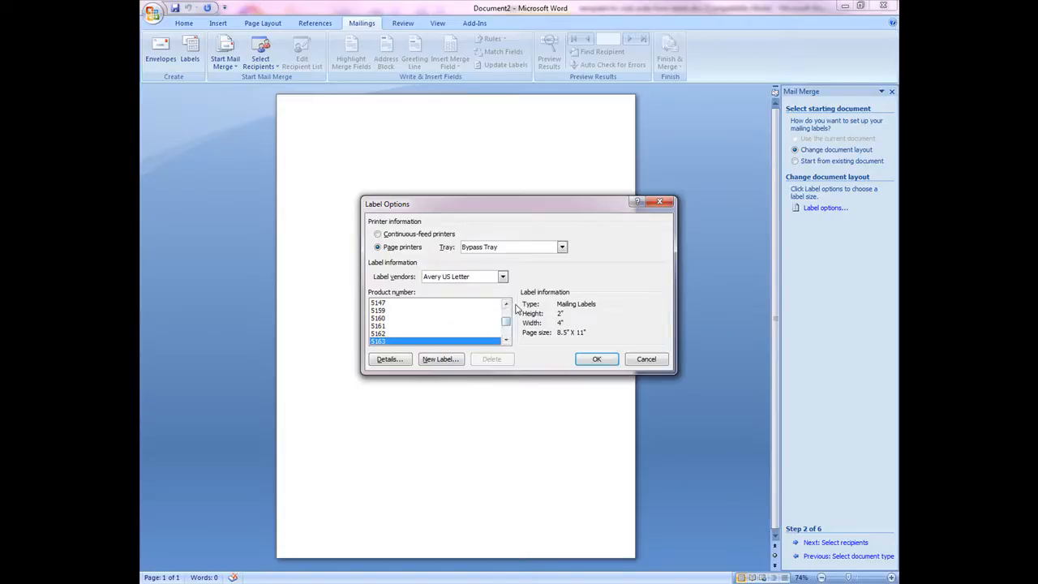
click(502, 251)
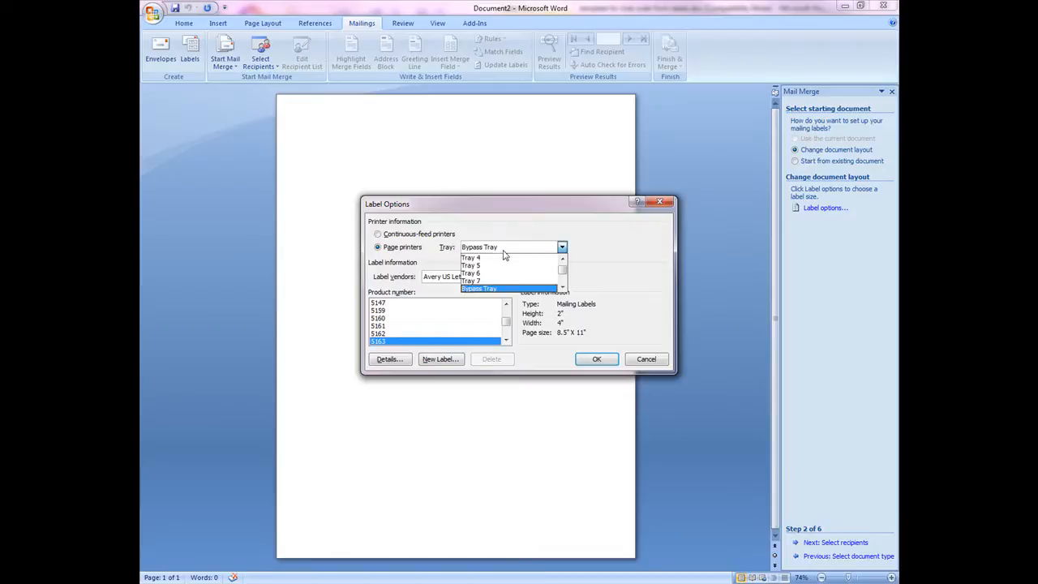
click(524, 288)
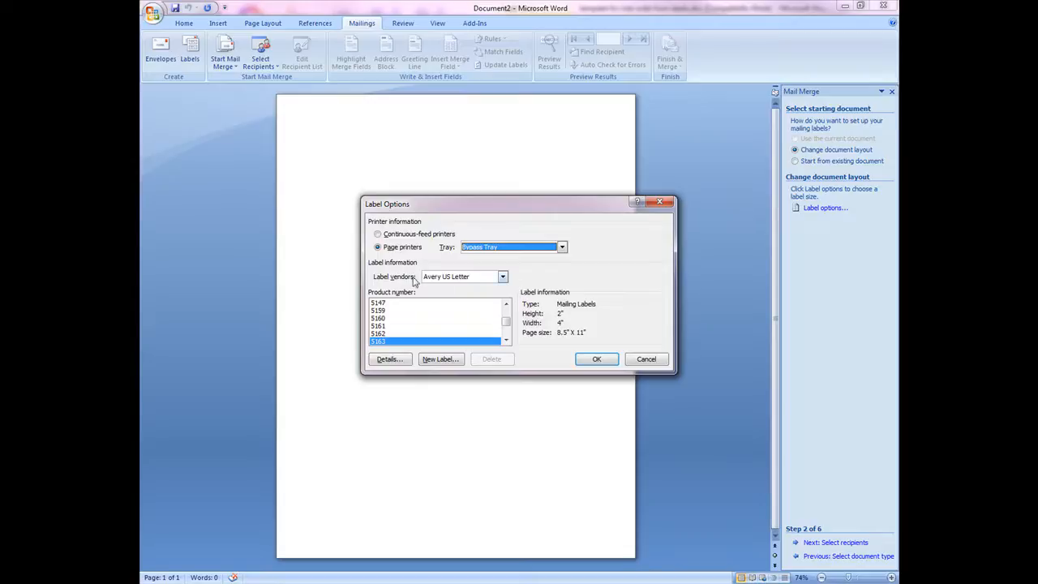
click(467, 279)
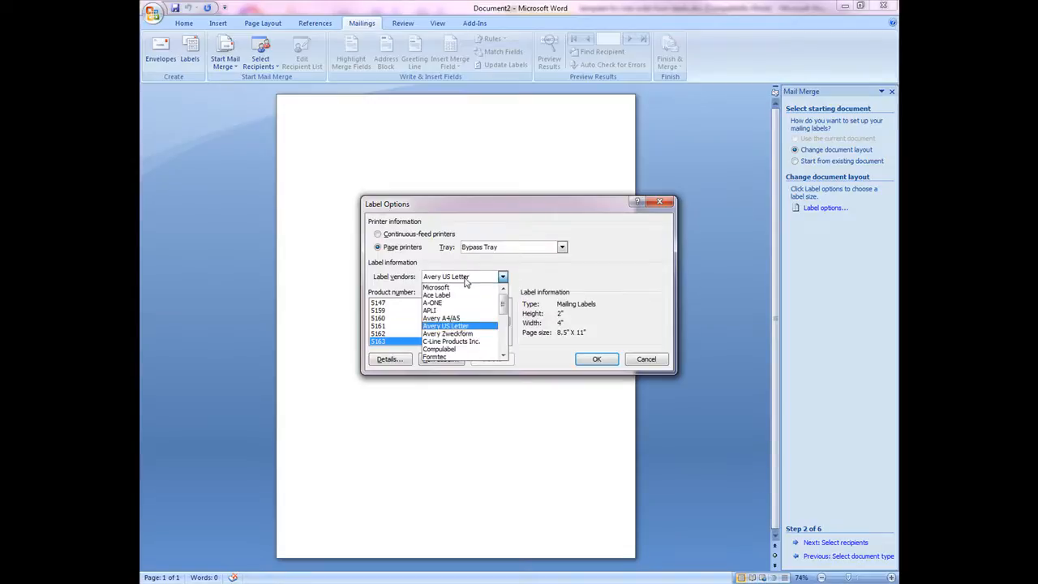
click(454, 326)
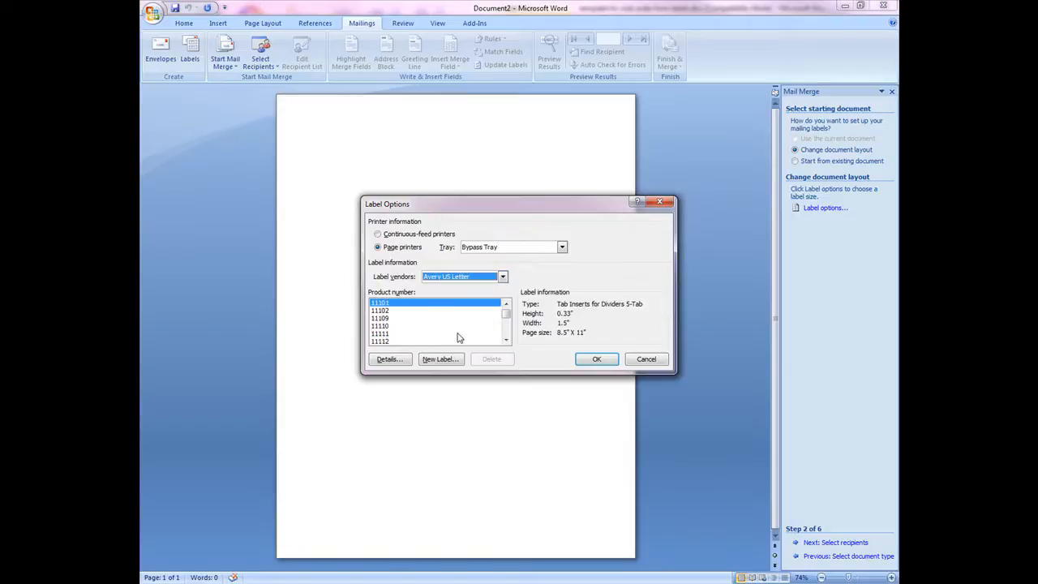
mouse_move(506, 313)
mouse_down()
mouse_move(505, 335)
mouse_move(506, 324)
mouse_up()
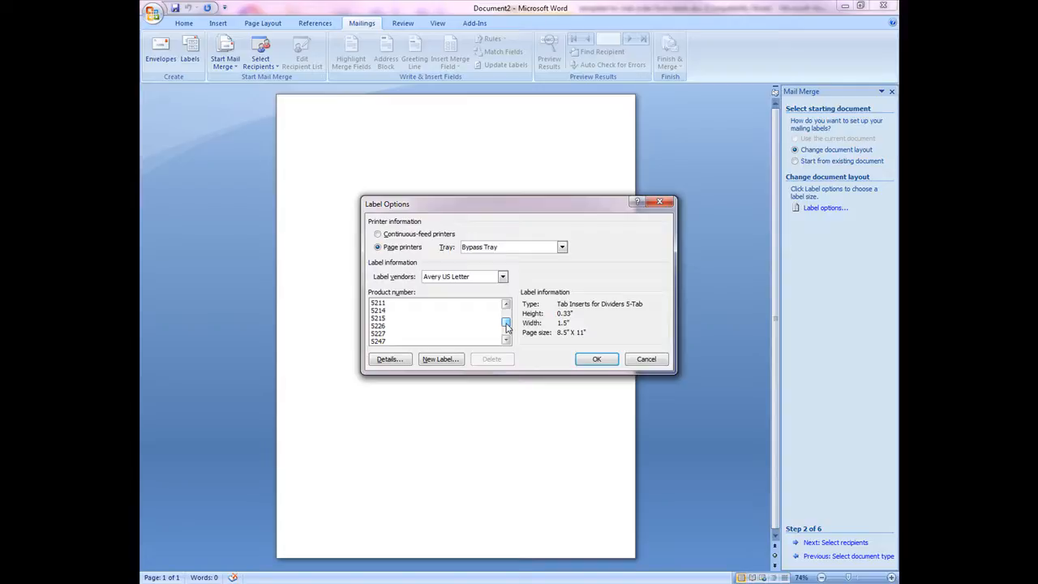
scroll(438, 329, up, 3)
scroll(435, 326, up, 1)
click(425, 310)
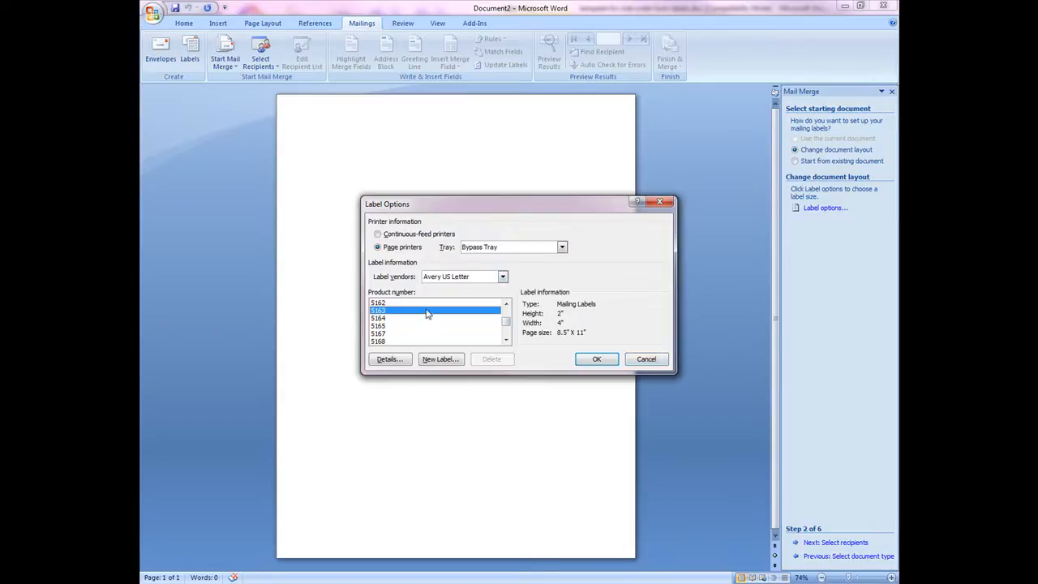
click(597, 359)
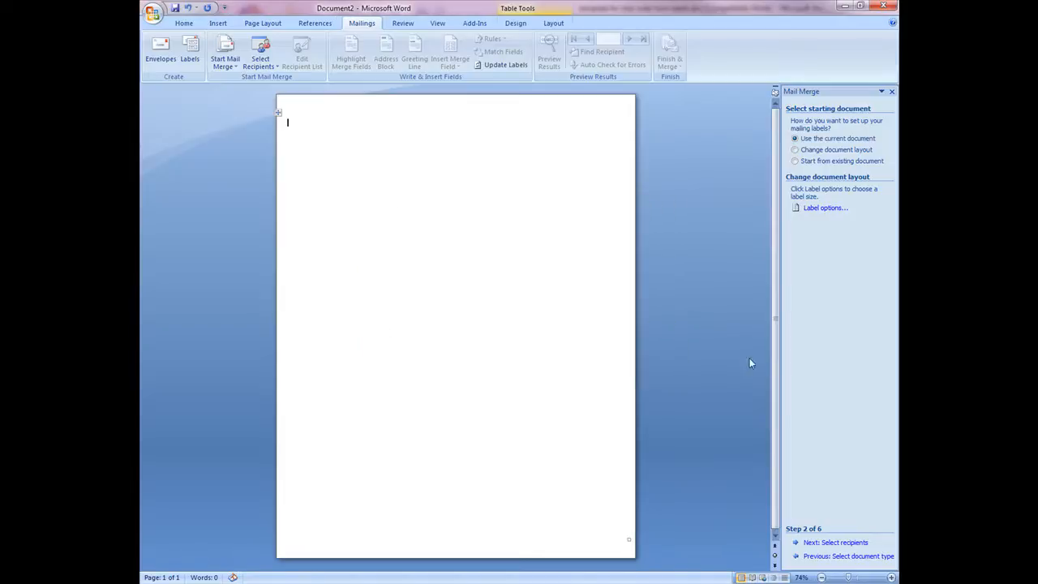
- Advance to recipient selection and browse for an existing list in the Storage (Y:) Orders_Quotes\CLIENTS folder
click(839, 543)
click(818, 200)
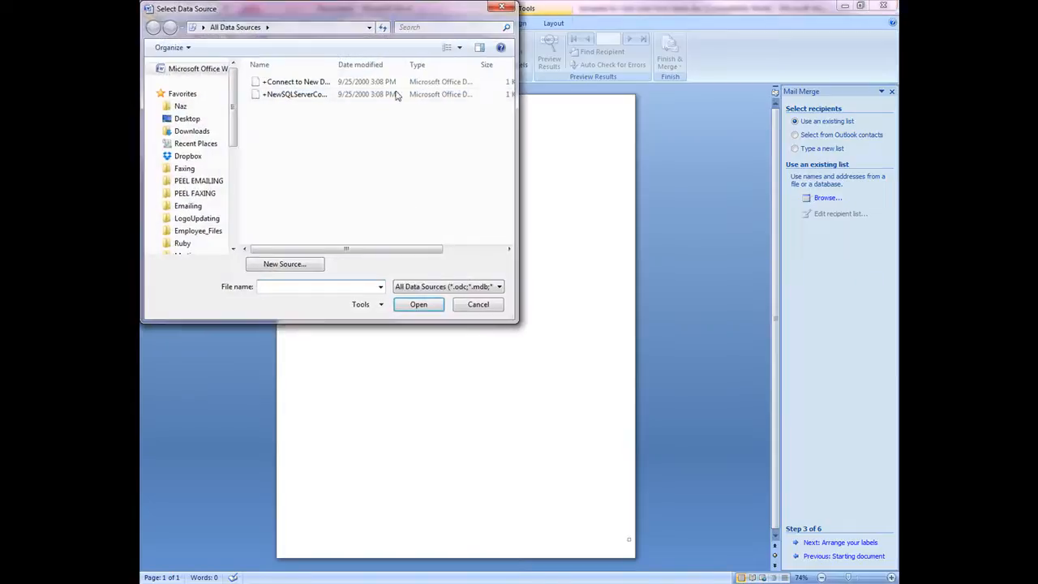
drag(232, 111, 235, 206)
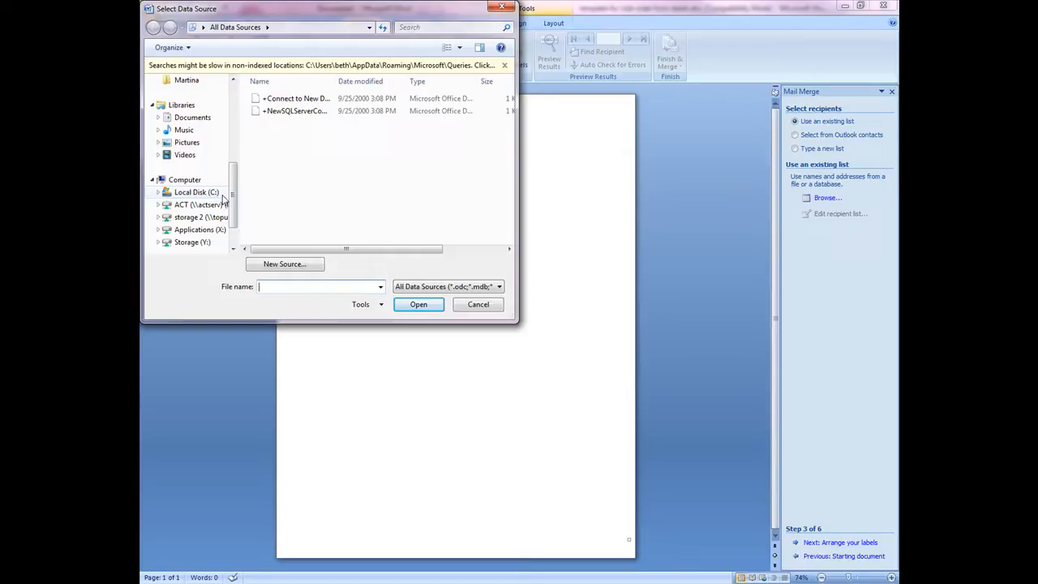
click(198, 246)
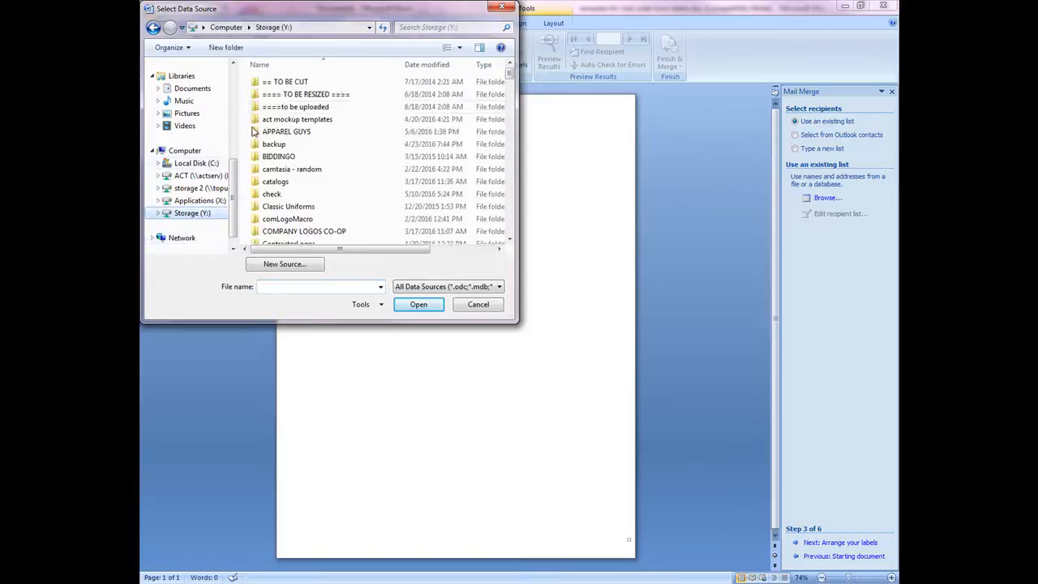
click(288, 168)
key(o)
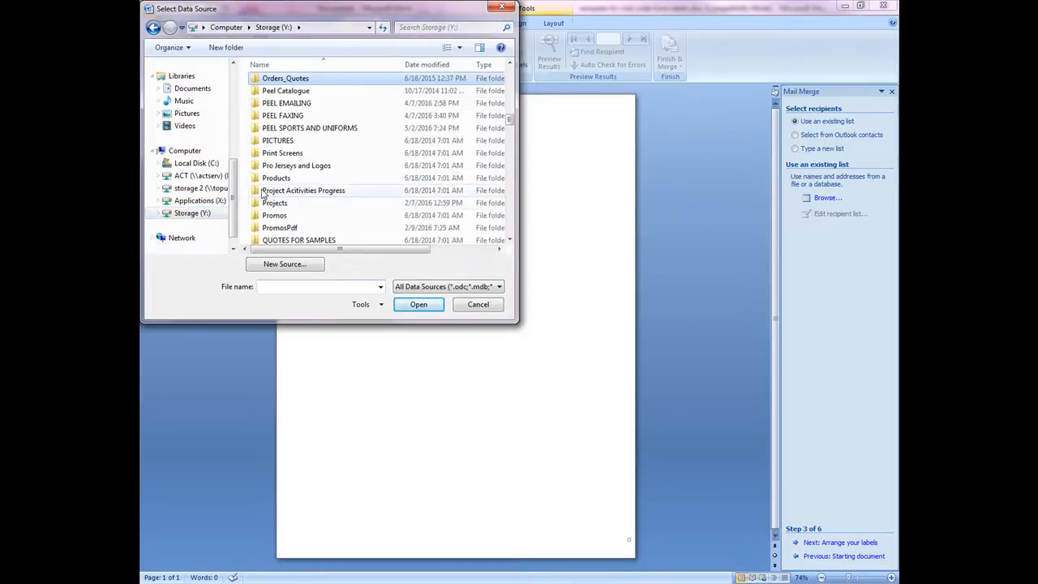
double_click(324, 83)
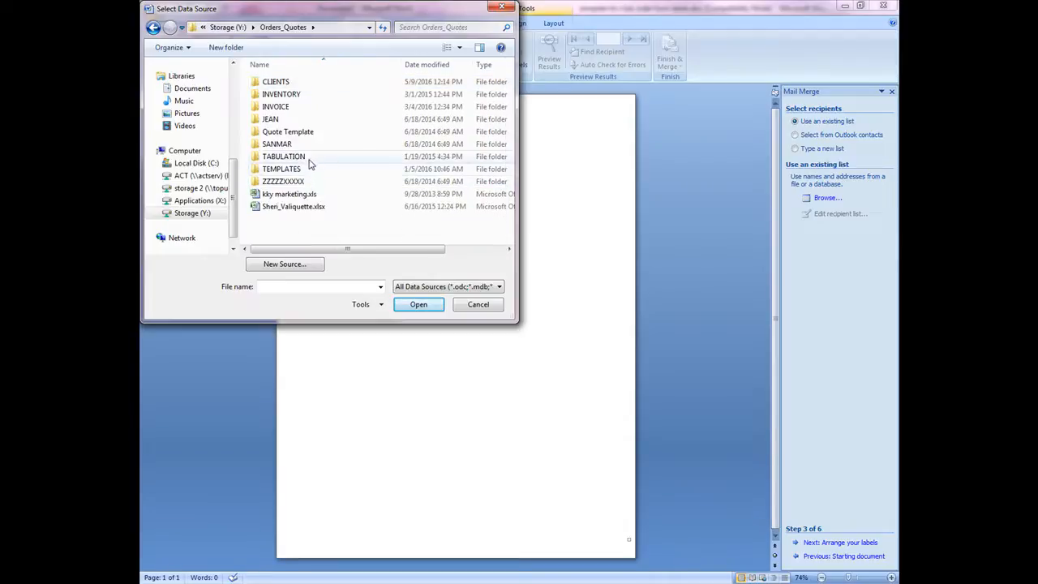
double_click(321, 85)
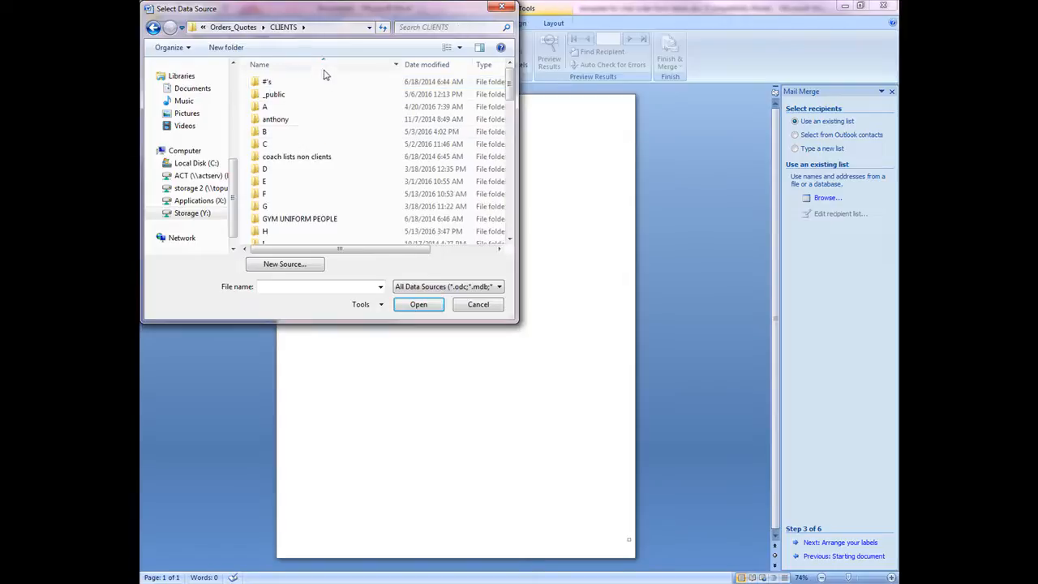
- Open the SJMCES-1 - SPIRIT WEAR - MAY 13 2016 workbook in CLIENTS\S\ST JUSTIN MARTYR CES and choose its Original$ table
scroll(332, 120, down, 6)
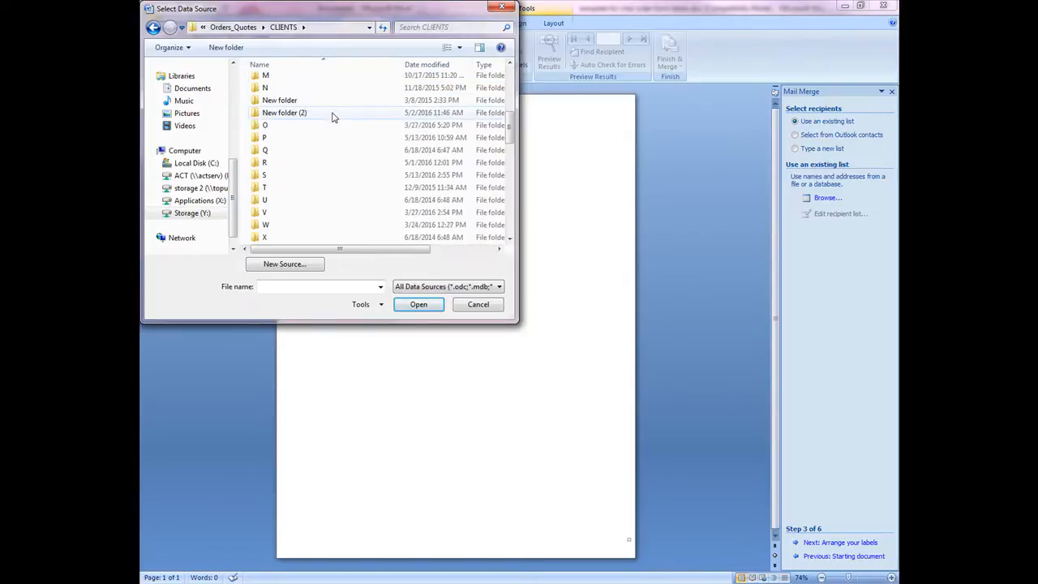
scroll(331, 118, down, 3)
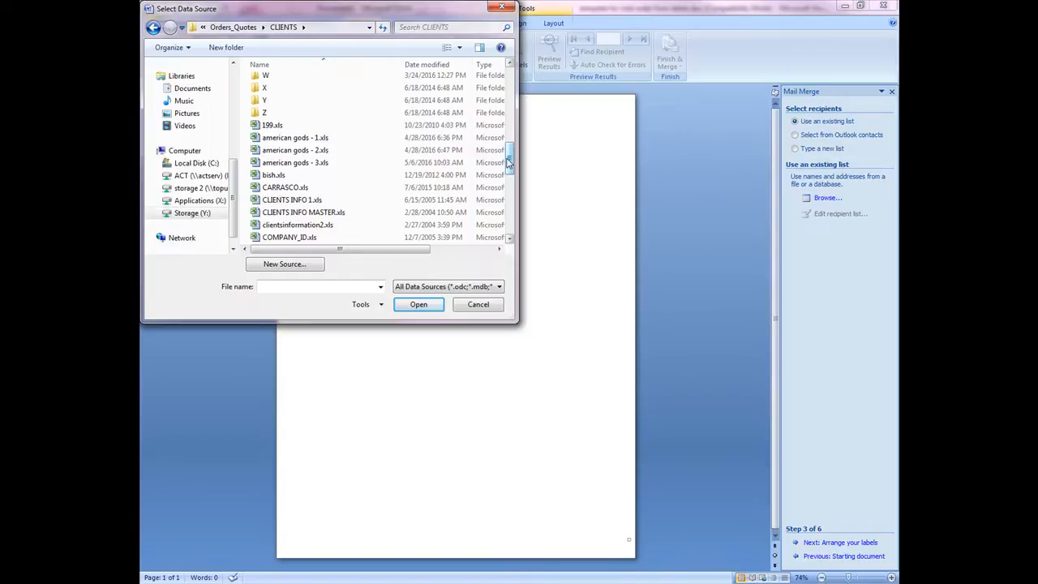
scroll(508, 158, up, 3)
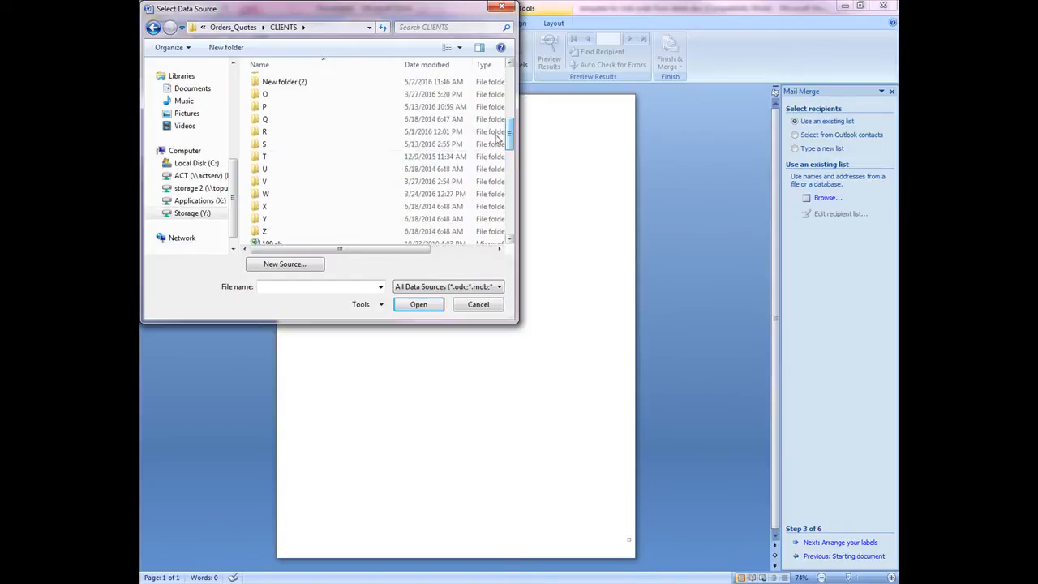
double_click(264, 144)
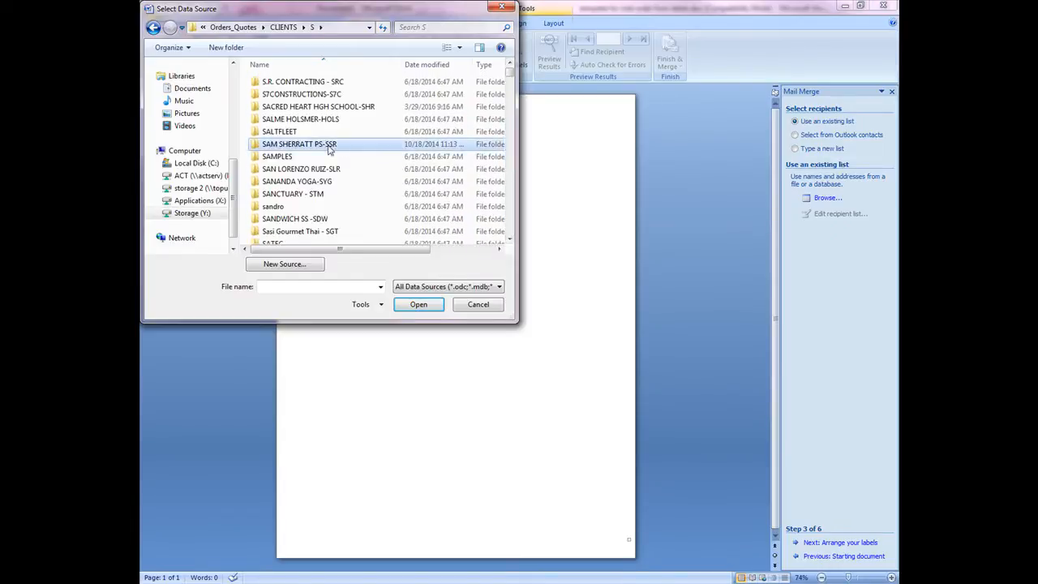
scroll(339, 116, down, 12)
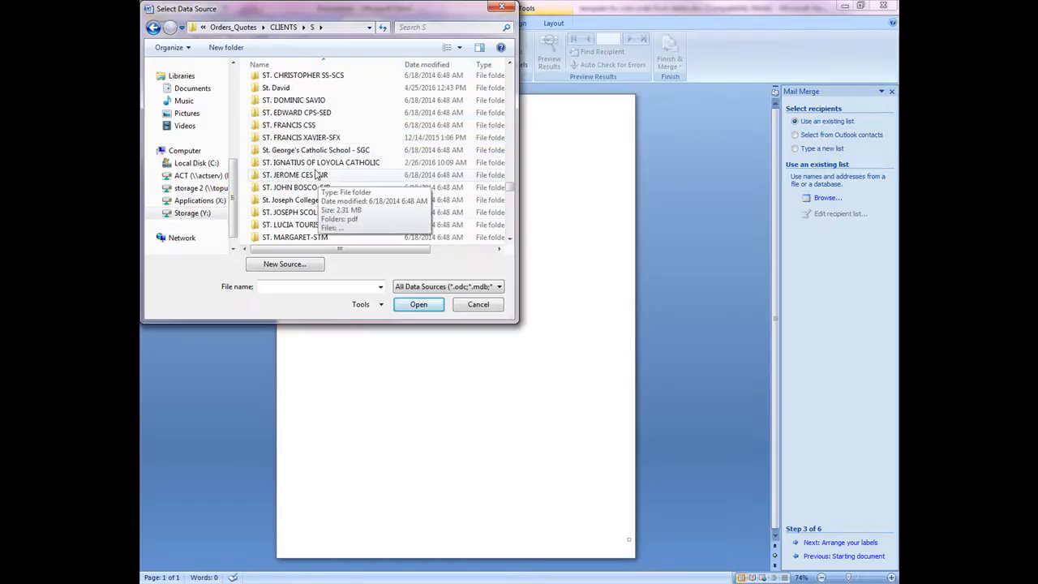
scroll(320, 194, down, 1)
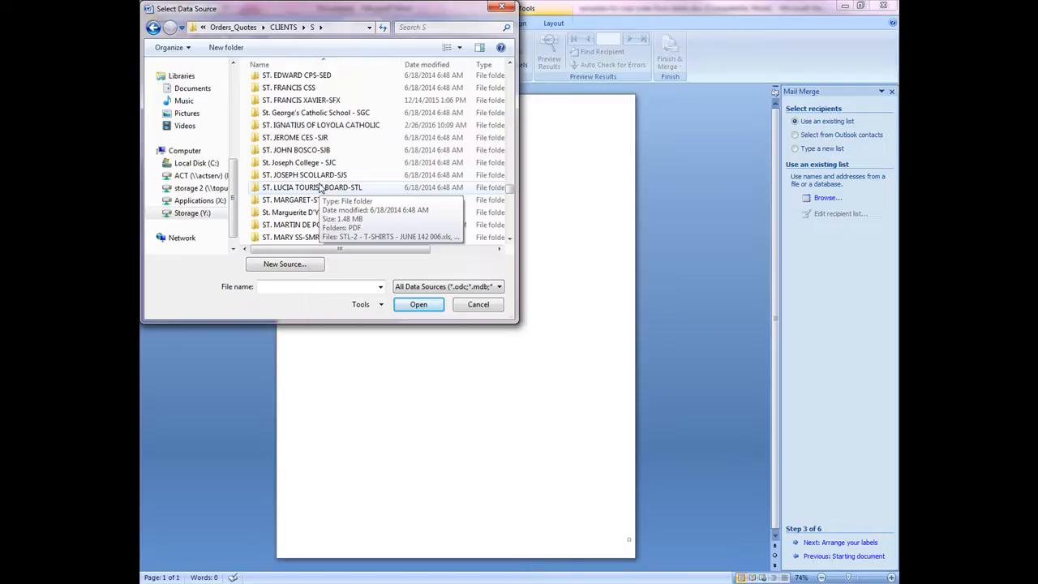
scroll(321, 194, down, 5)
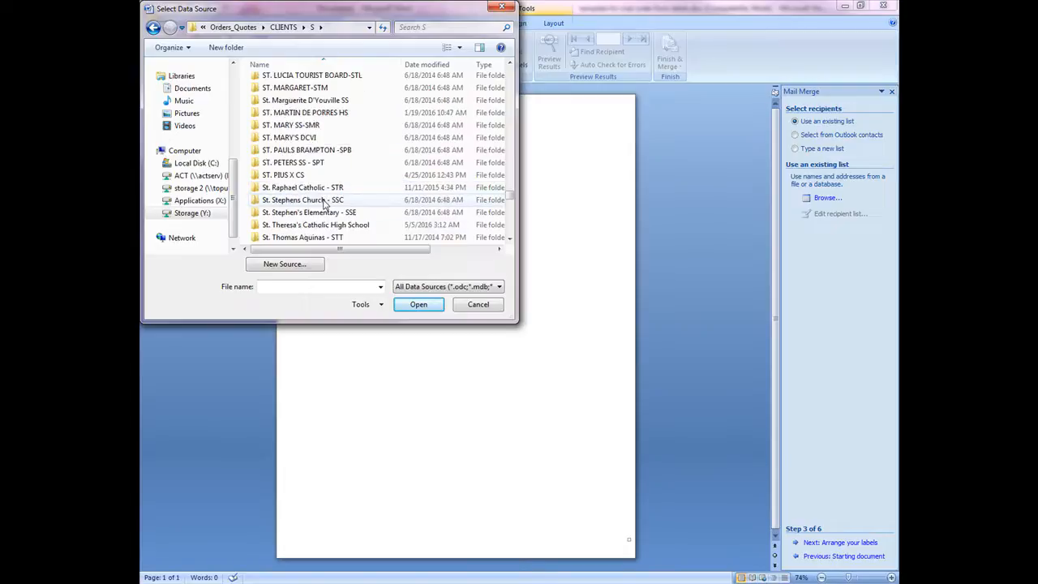
scroll(324, 201, down, 1)
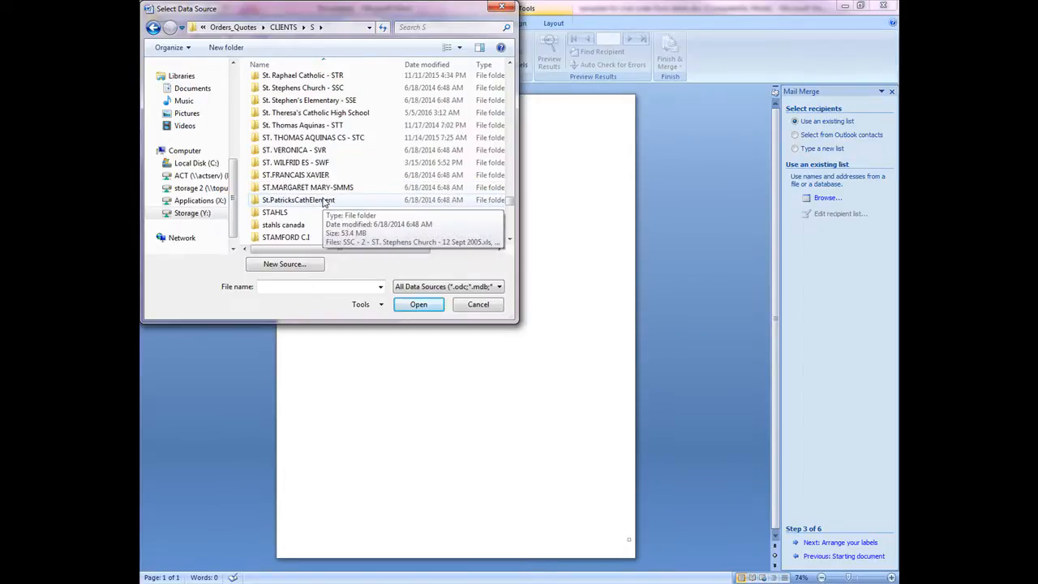
scroll(341, 219, up, 8)
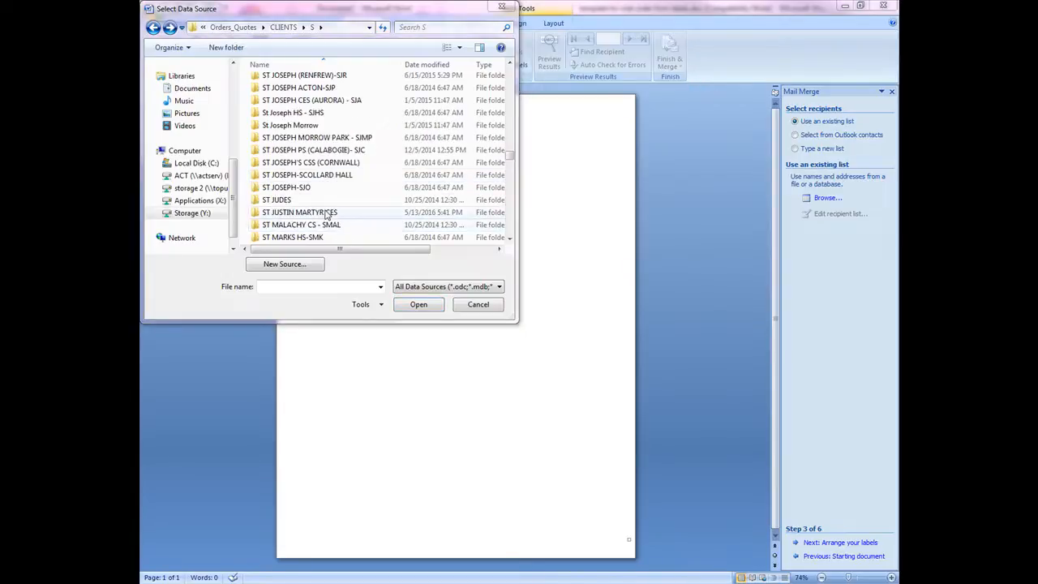
click(325, 212)
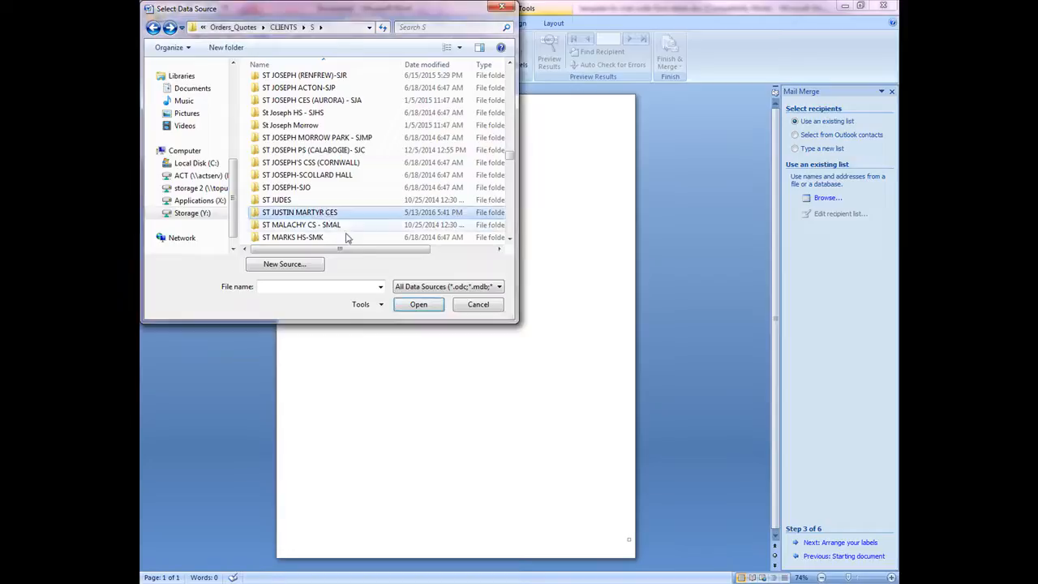
double_click(301, 213)
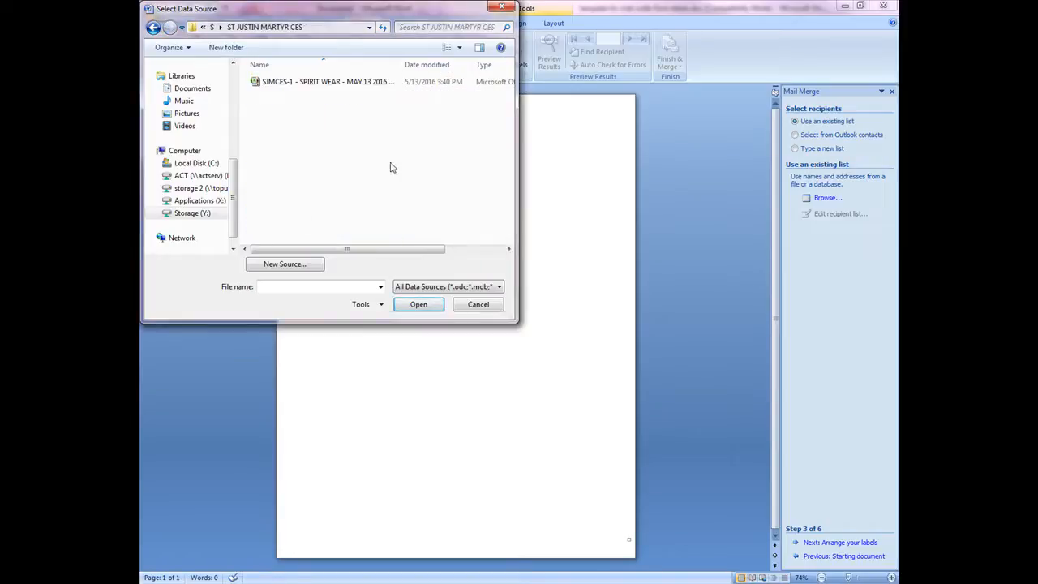
click(374, 82)
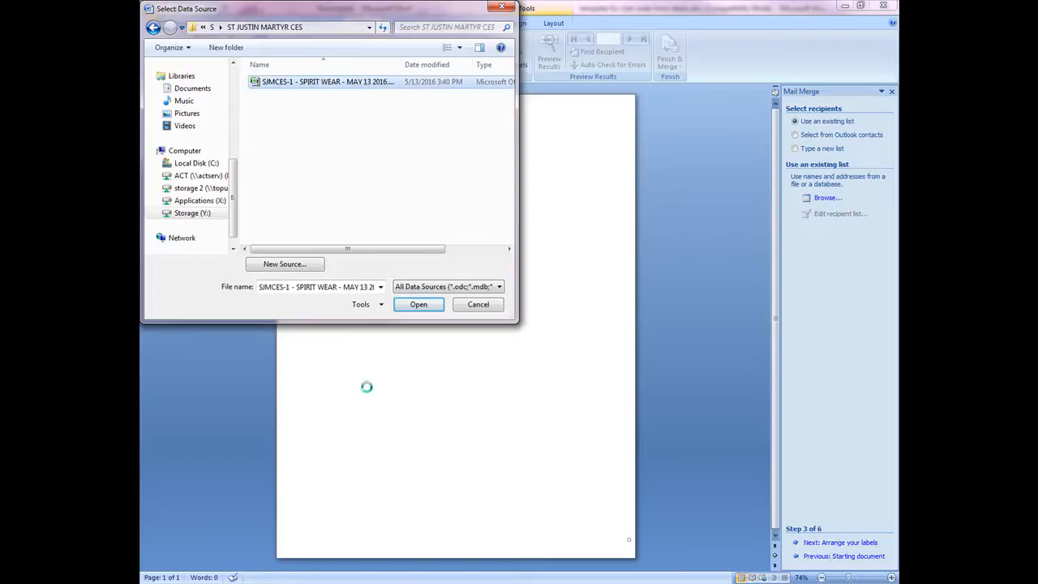
click(422, 306)
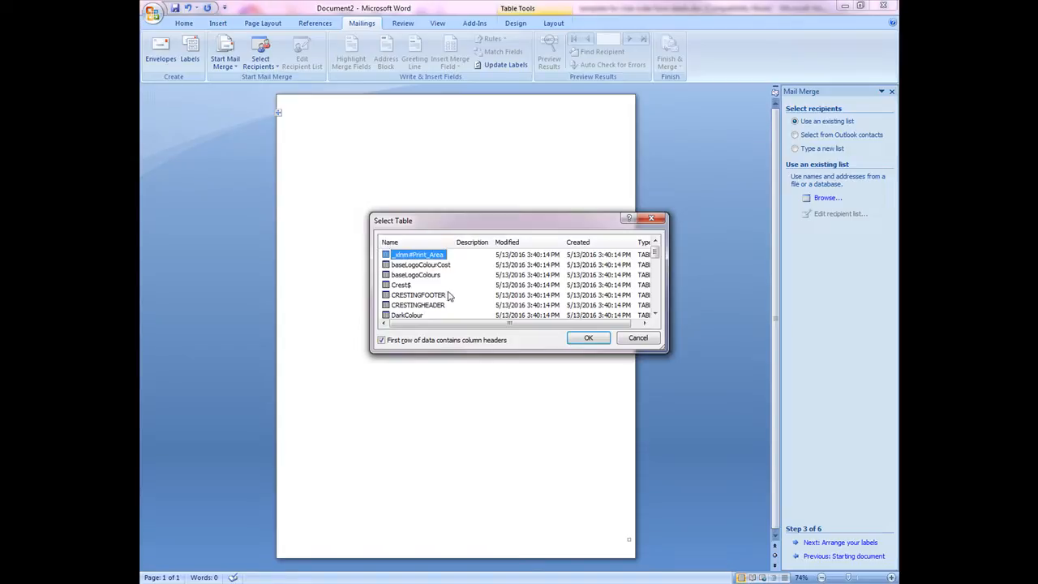
key(o)
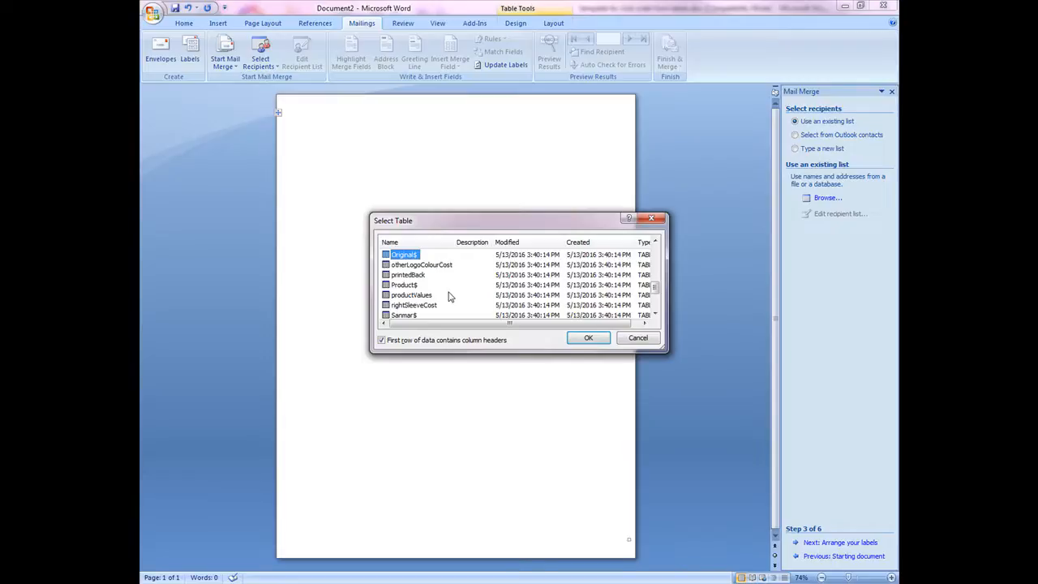
click(600, 341)
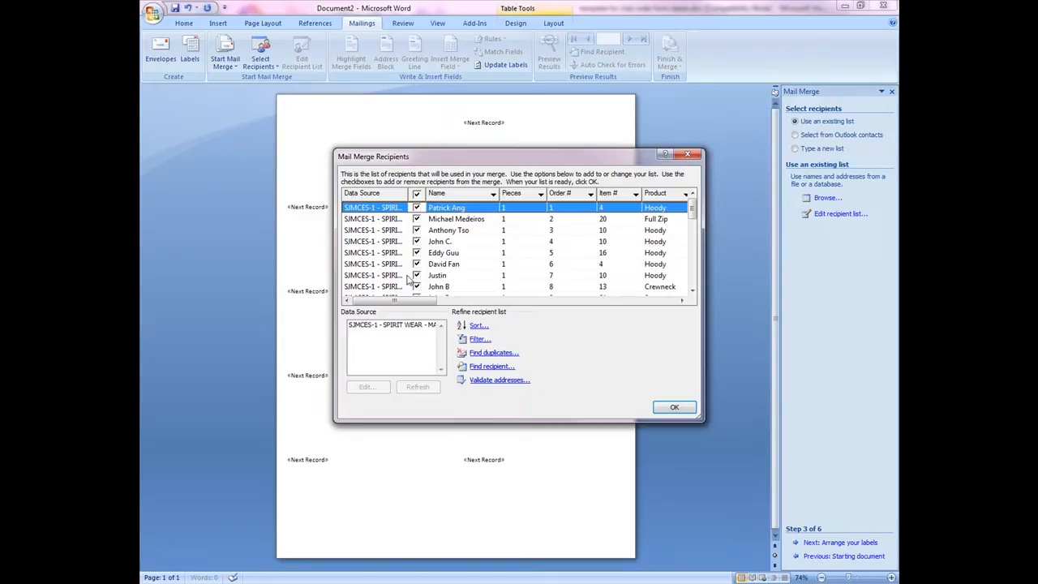
- Clear all recipients, re-include only the rows containing order data, and accept the recipient list
scroll(508, 262, down, 3)
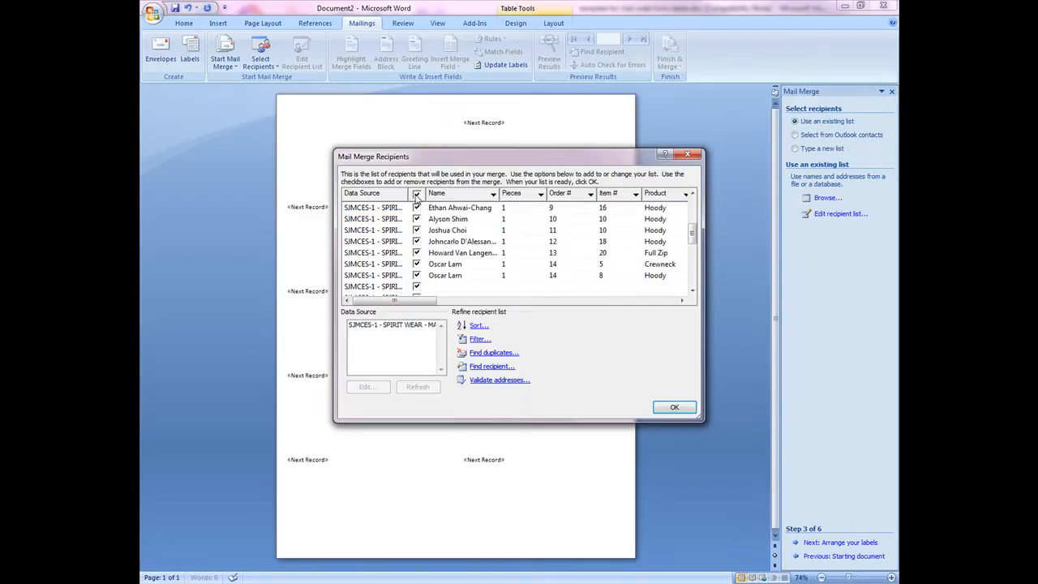
click(416, 195)
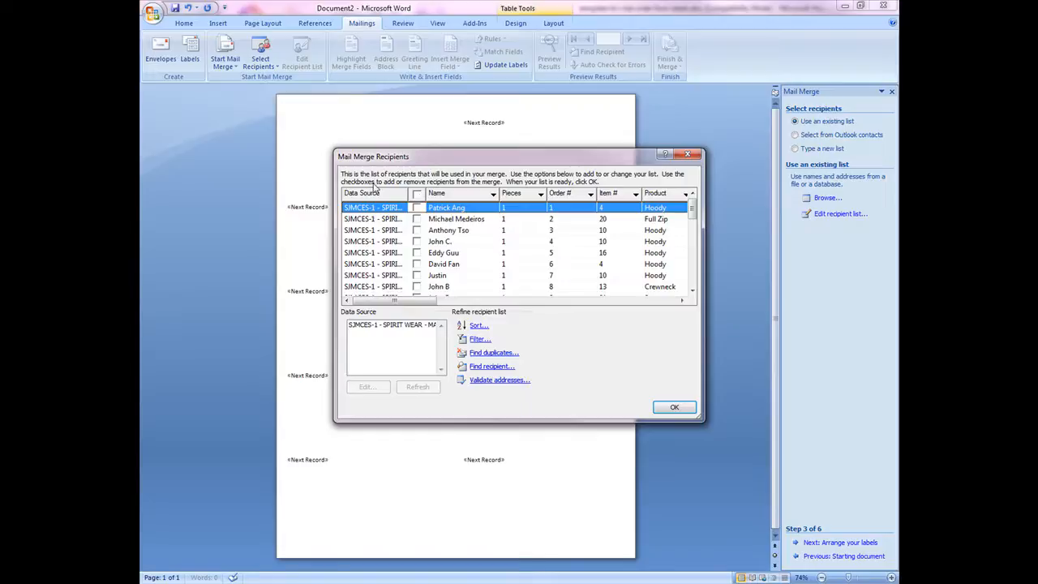
click(418, 208)
click(417, 219)
click(417, 231)
click(417, 242)
click(417, 263)
scroll(416, 261, down, 1)
click(417, 219)
click(416, 242)
click(416, 253)
click(416, 276)
scroll(420, 256, down, 1)
click(417, 253)
click(417, 265)
click(416, 276)
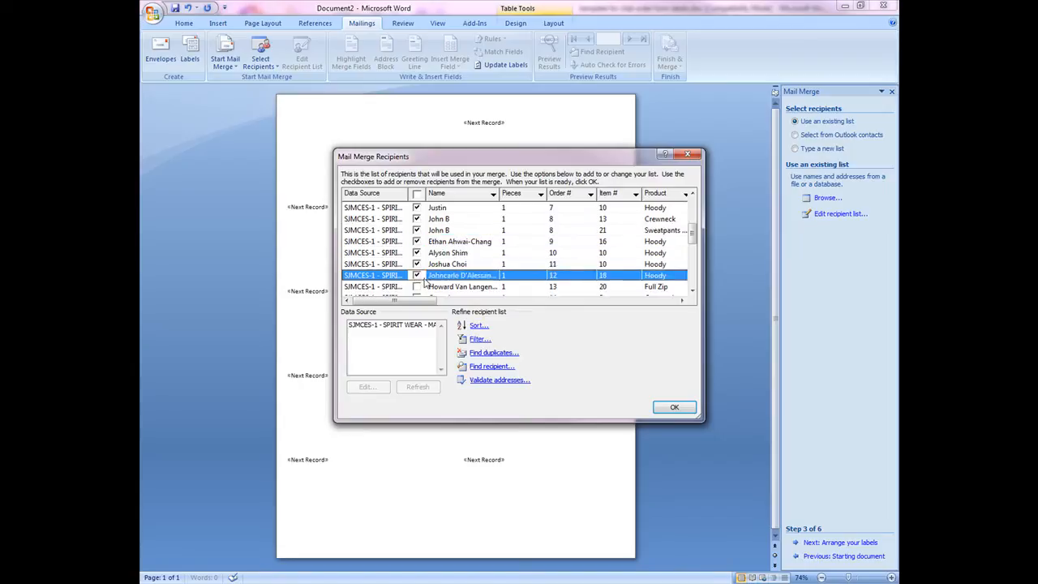
scroll(419, 256, down, 1)
click(416, 253)
click(417, 265)
click(417, 275)
scroll(475, 276, down, 5)
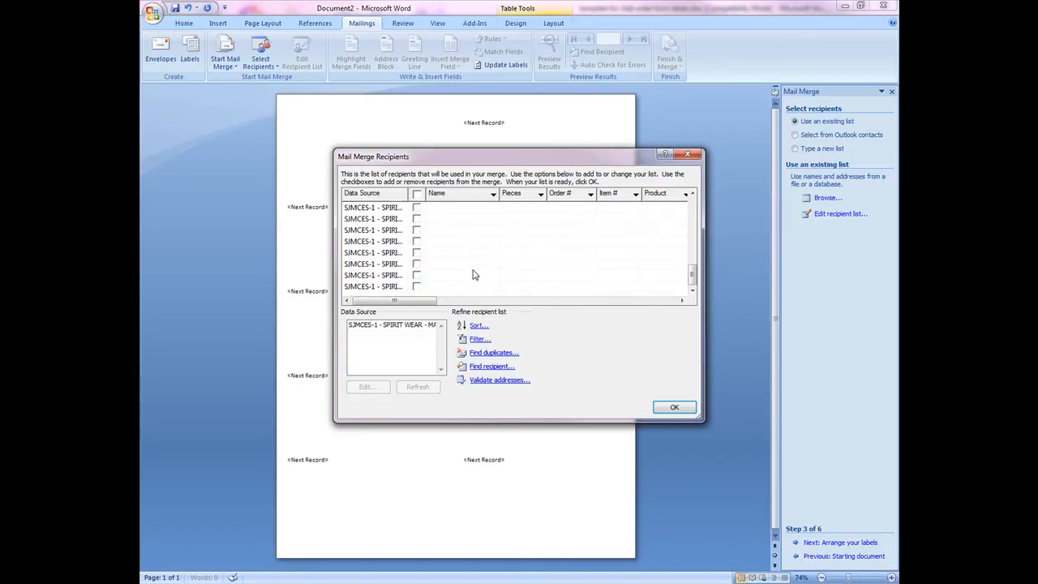
scroll(474, 278, up, 3)
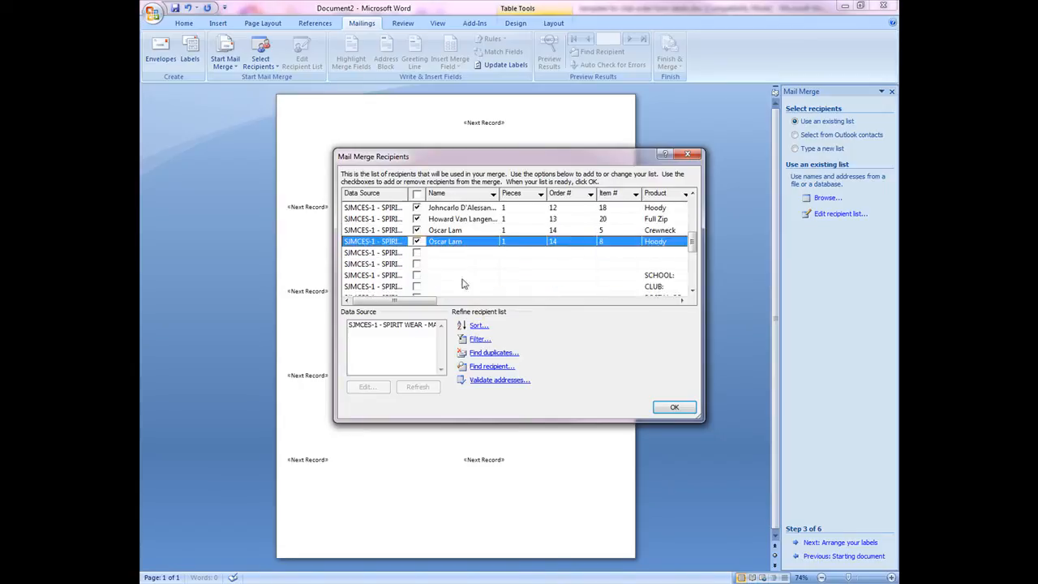
scroll(451, 251, up, 4)
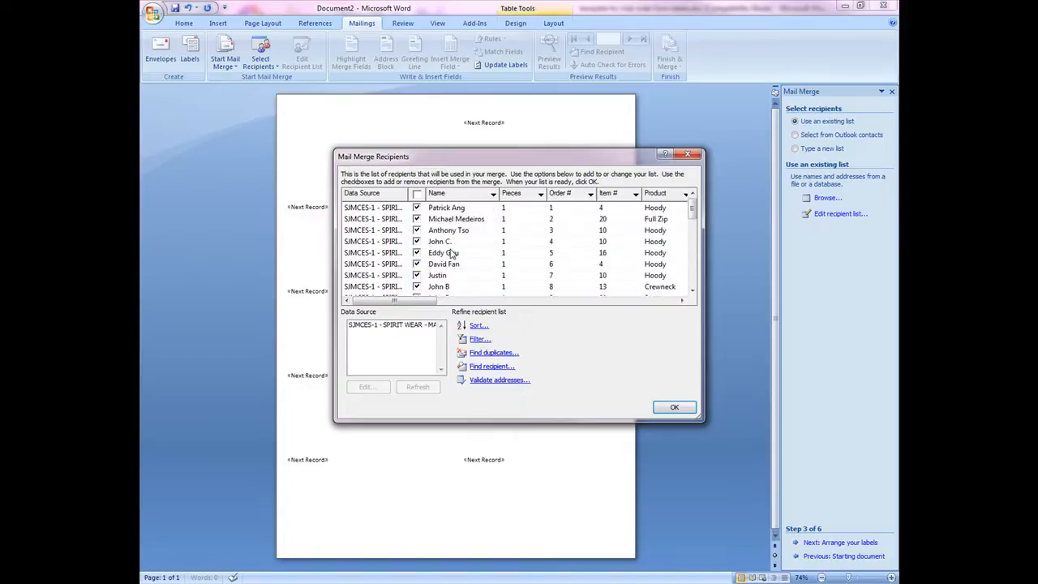
click(672, 406)
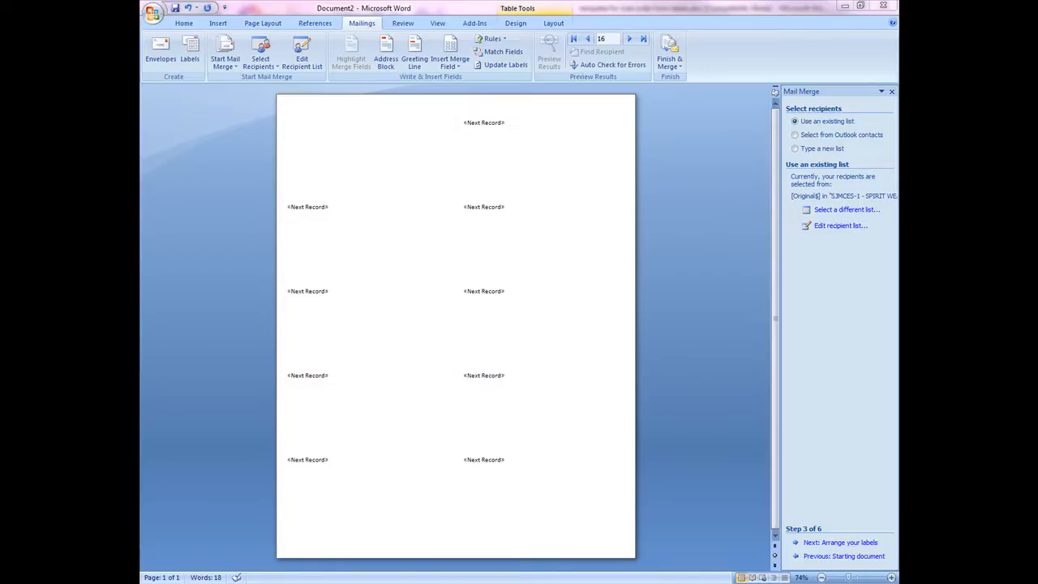
- Switch to the club order form label template and retitle its first heading ST. JUSTIN MARTYR – SPIRIT W
click(476, 504)
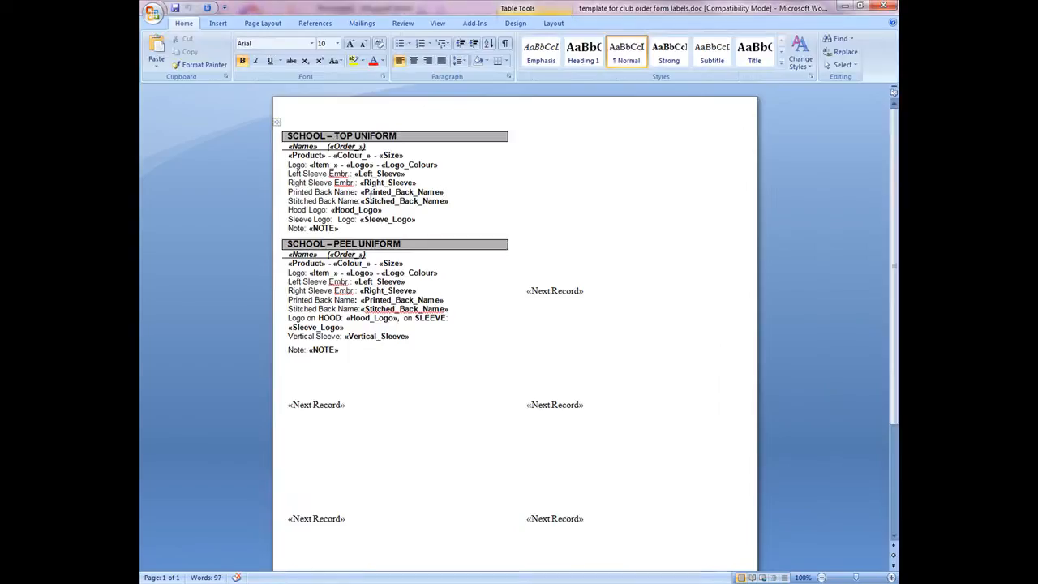
drag(327, 135, 280, 136)
text(ST. J)
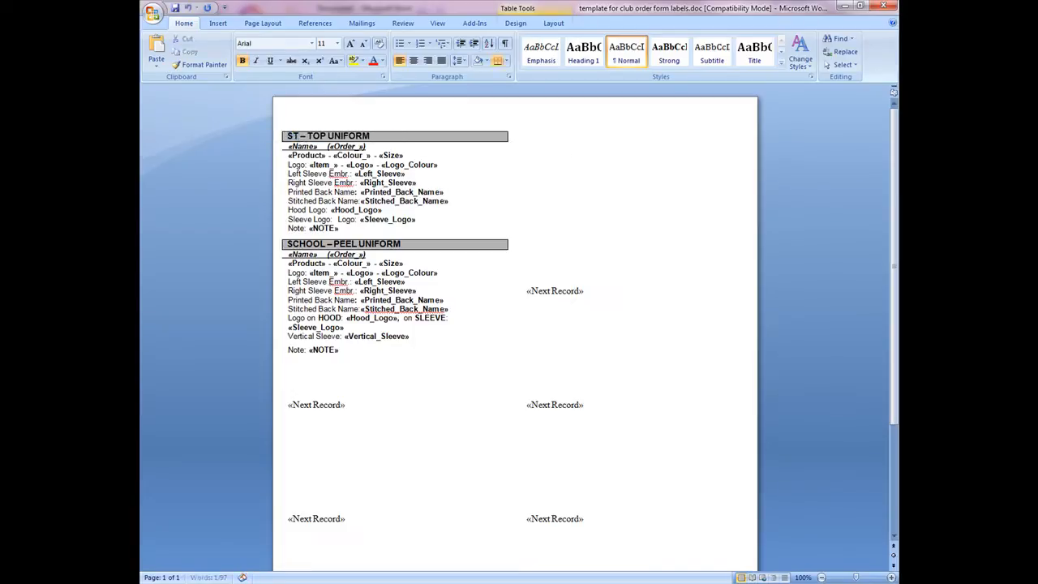
text(USTIN MARTYR)
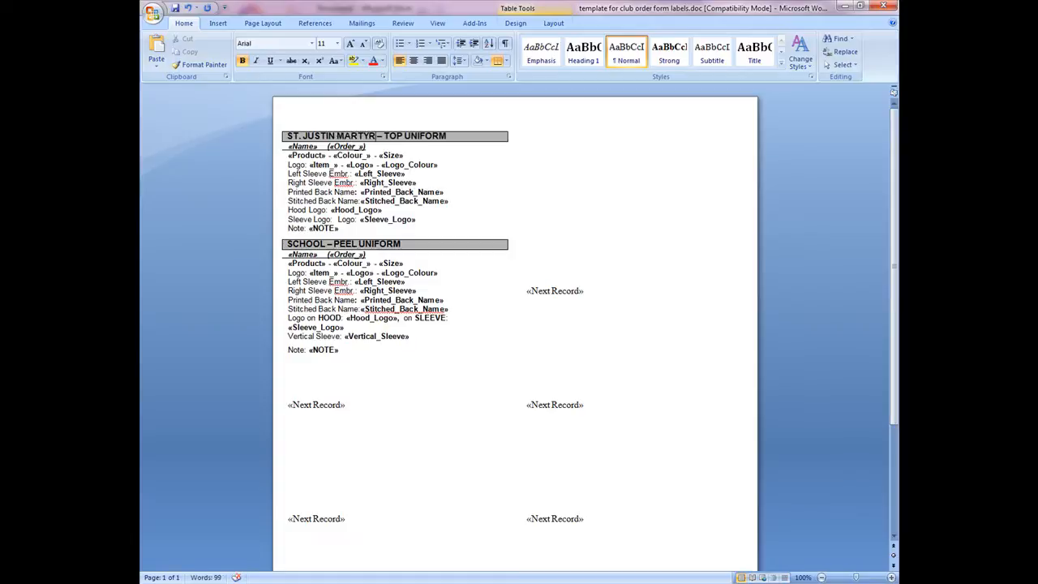
drag(446, 135, 392, 142)
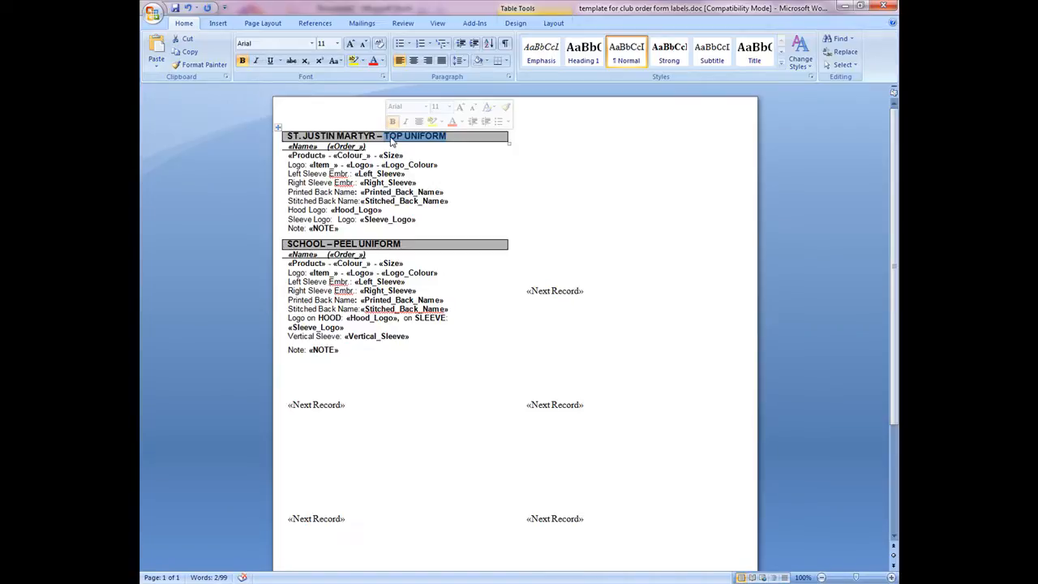
text(SPIRIT W)
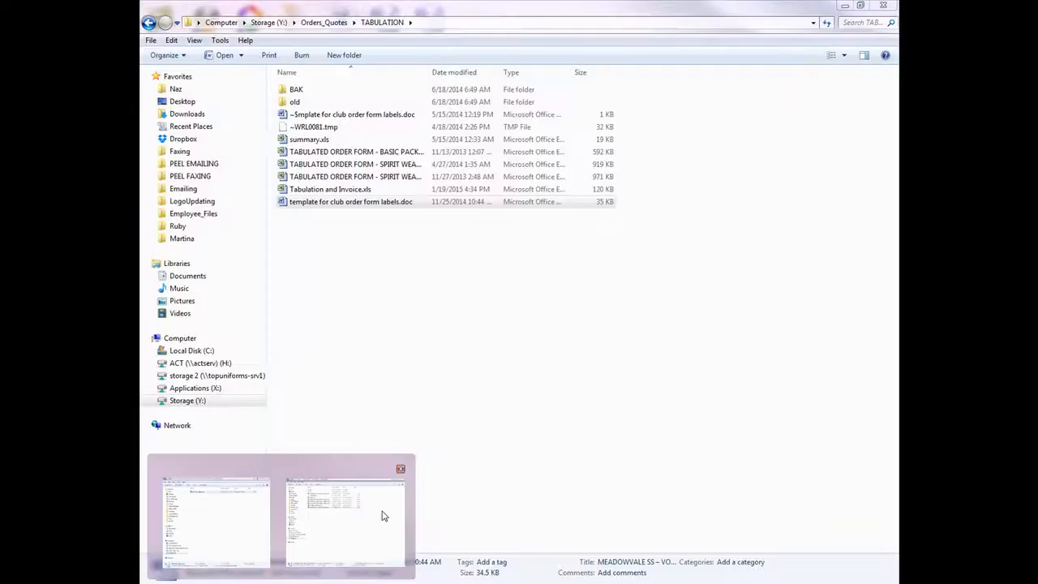
- Browse the client folders under Orders_Quotes\CLIENTS\S in the file explorer, examining the ST JUSTIN MARTYR CES and ST DANIEL - SDN files
click(382, 514)
click(357, 25)
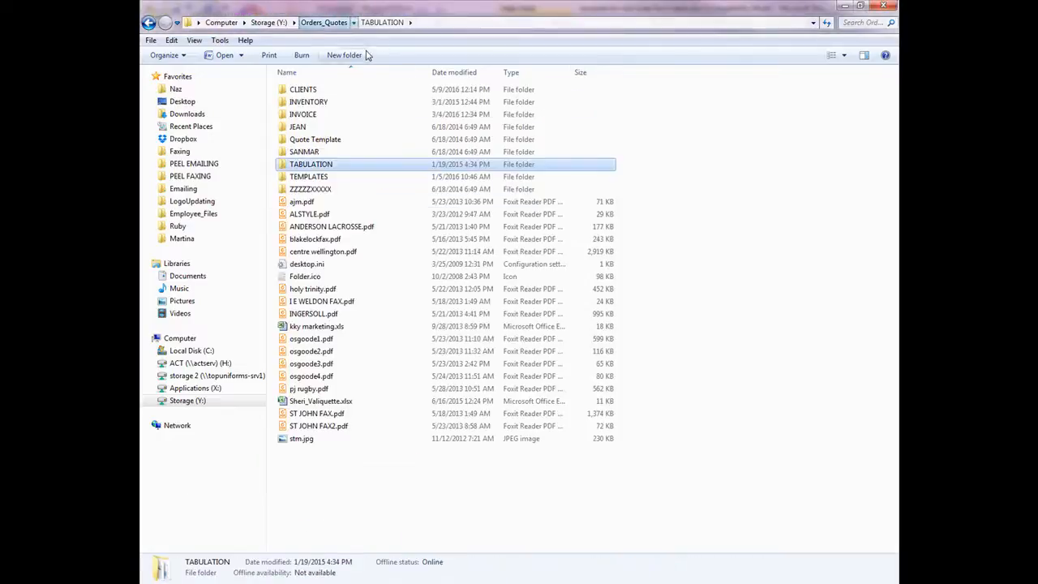
double_click(326, 90)
double_click(324, 401)
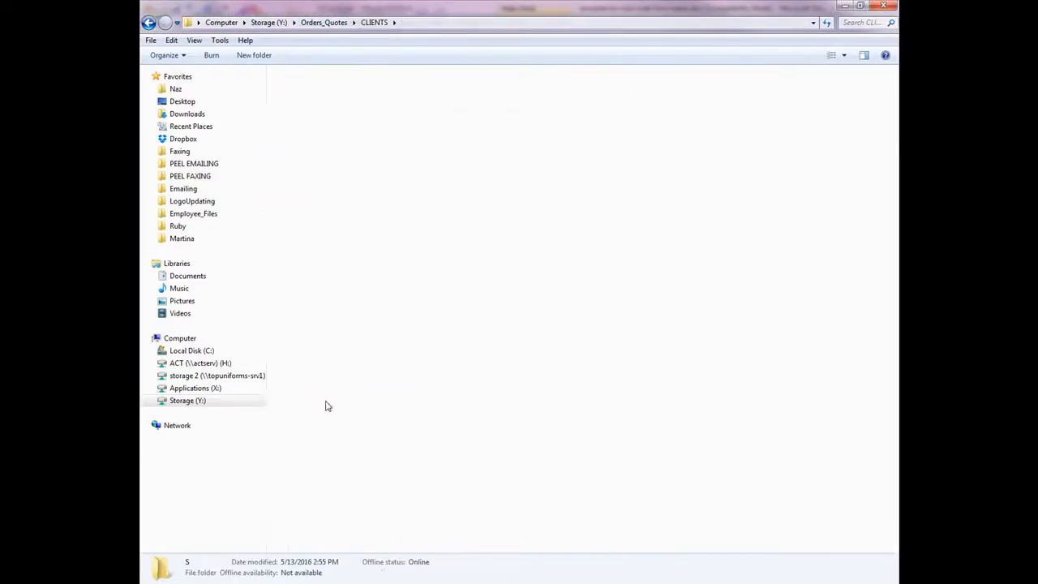
scroll(408, 387, down, 15)
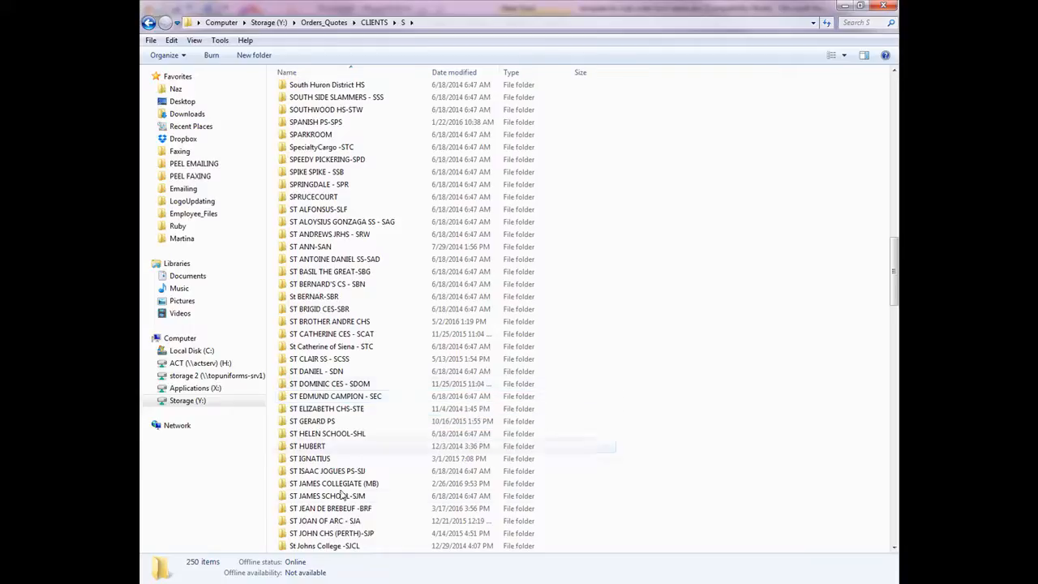
scroll(352, 508, down, 3)
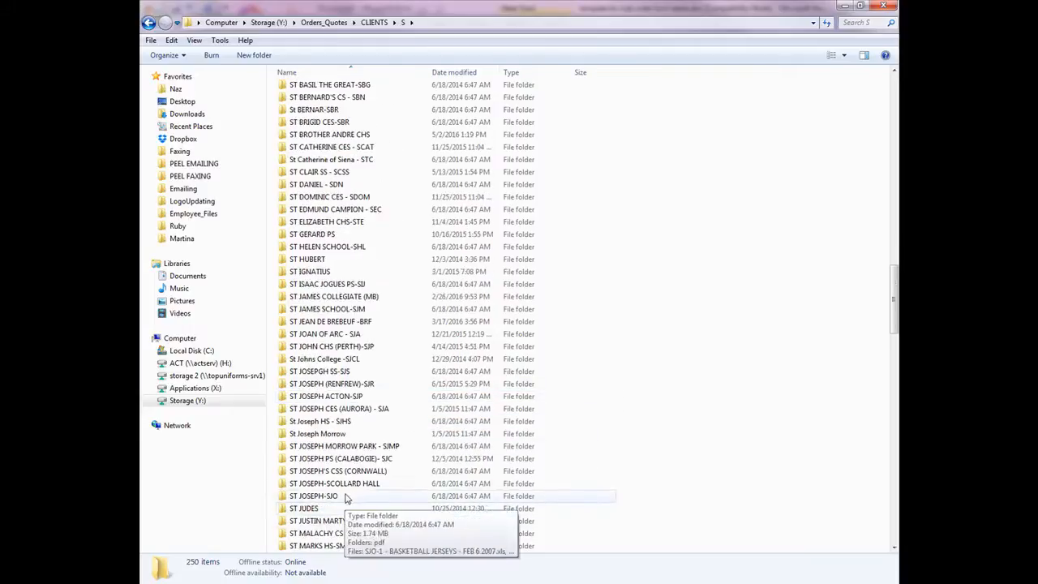
scroll(333, 511, down, 5)
double_click(354, 335)
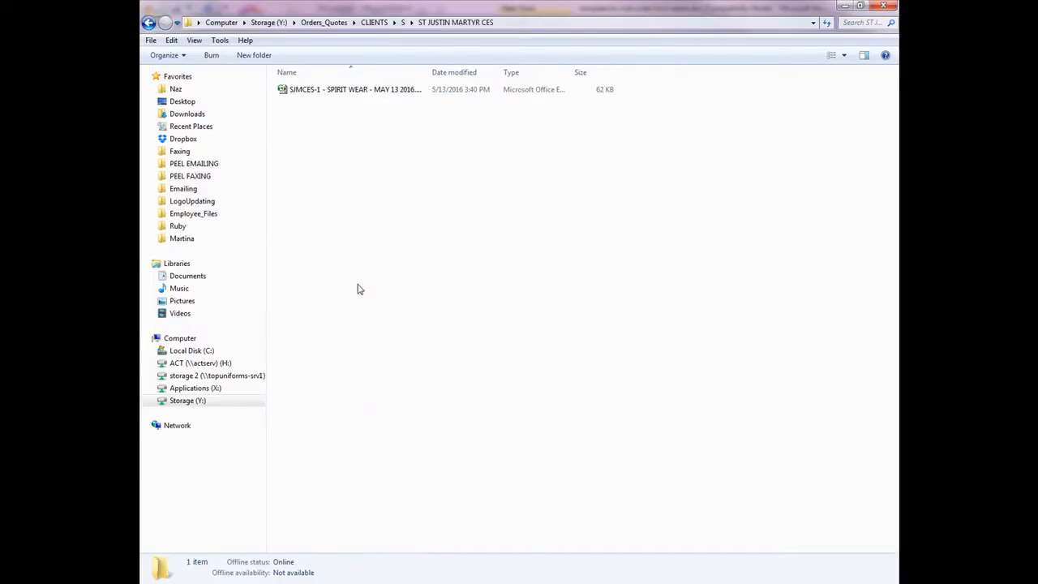
click(375, 91)
drag(428, 71, 519, 72)
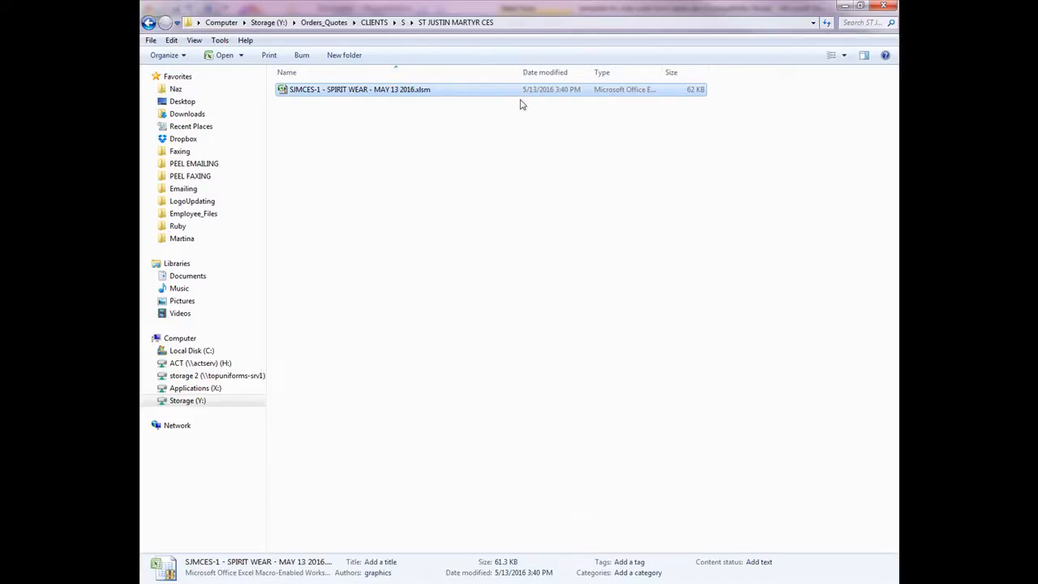
click(406, 23)
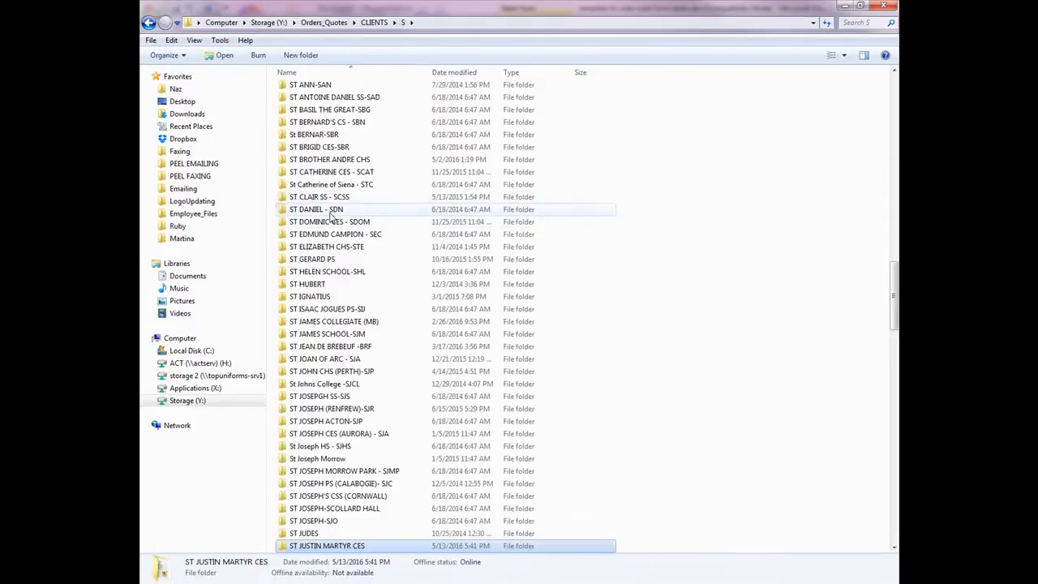
double_click(377, 217)
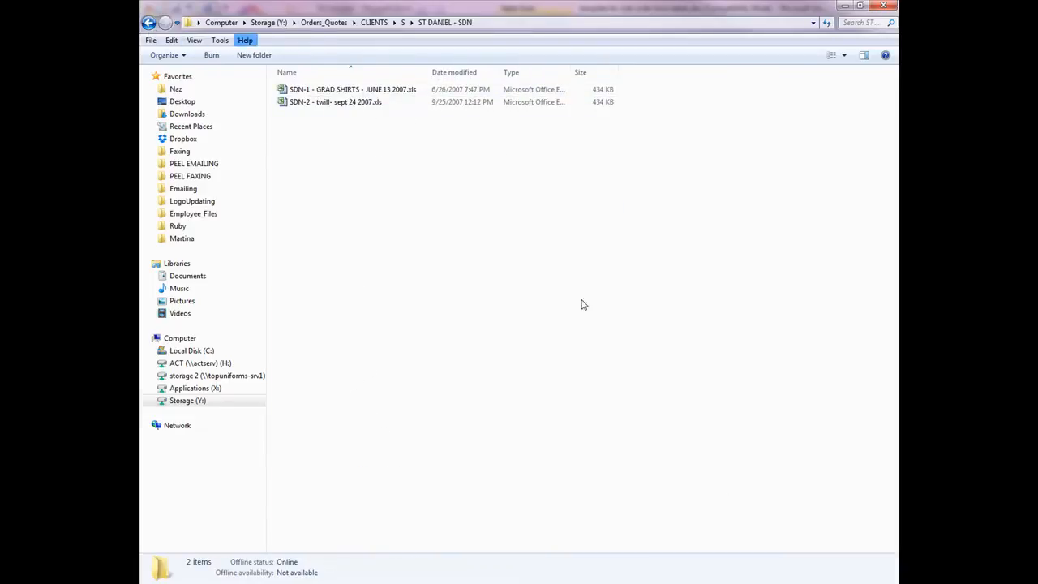
- Switch to the club order form label template and copy the ST. JUSTIN MARTYR – SPIRIT WEAR label block
mouse_move(500, 580)
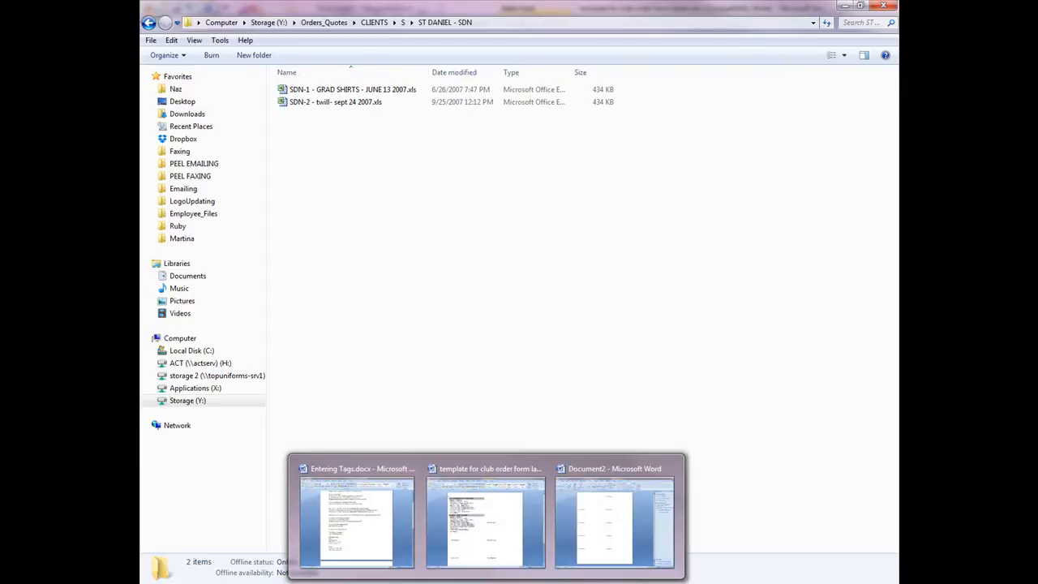
click(497, 522)
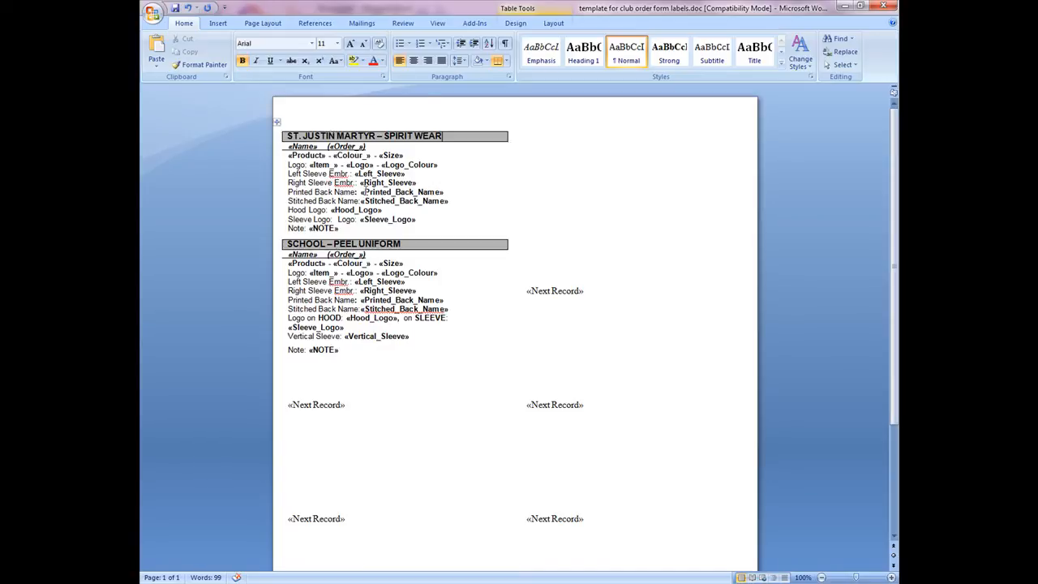
drag(494, 228, 444, 176)
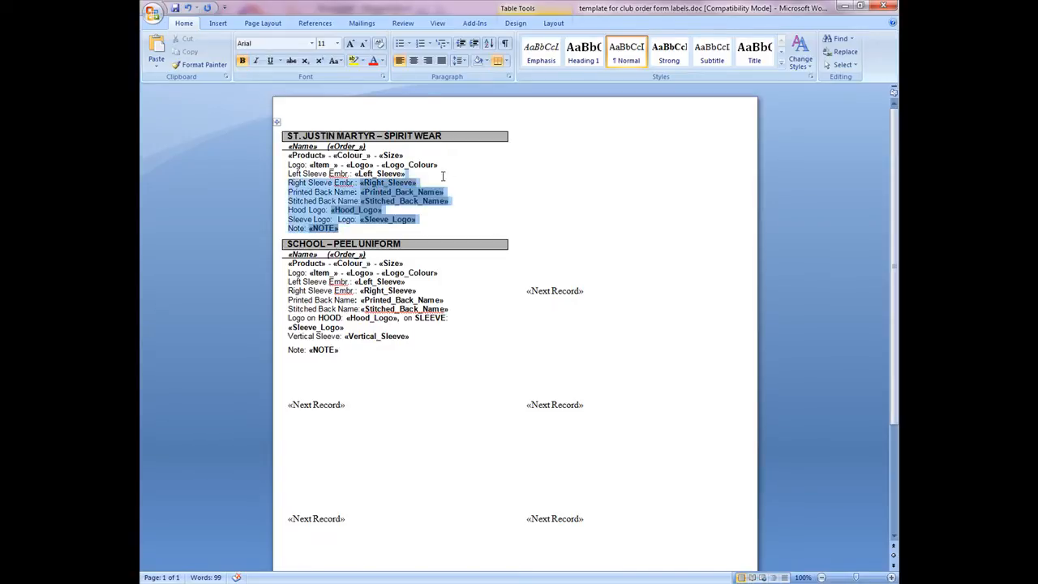
double_click(319, 136)
drag(515, 210, 396, 173)
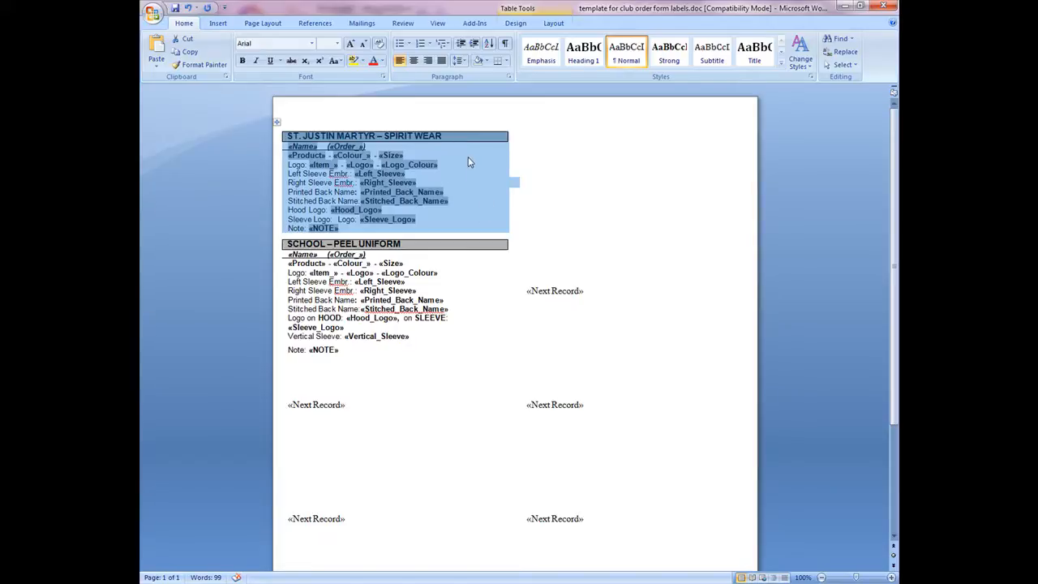
click(407, 173)
drag(341, 228, 293, 140)
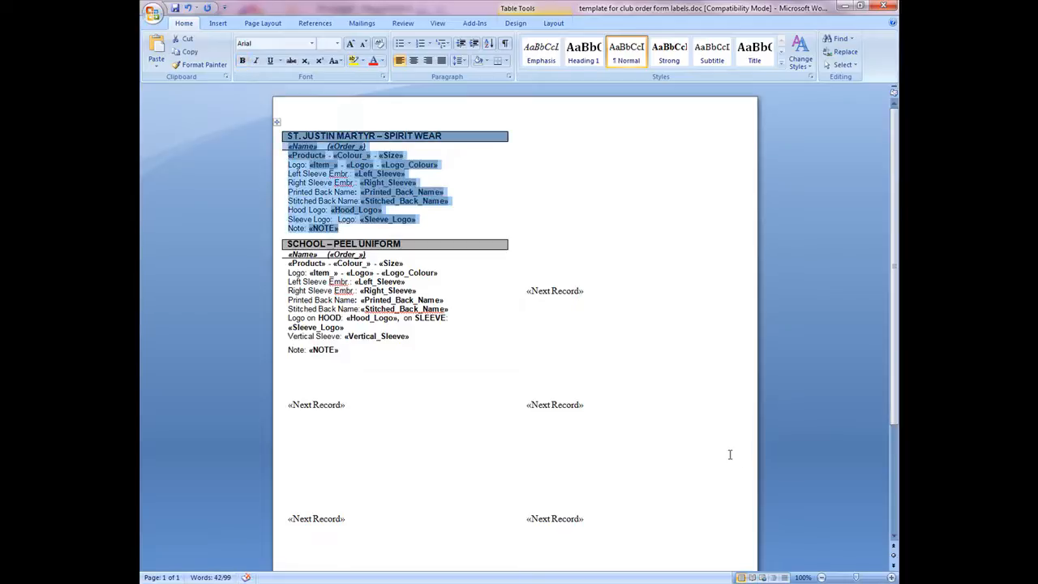
right_click(376, 192)
click(397, 211)
- Paste the copied label into the first label of the merge document, keeping source formatting
click(489, 583)
click(641, 515)
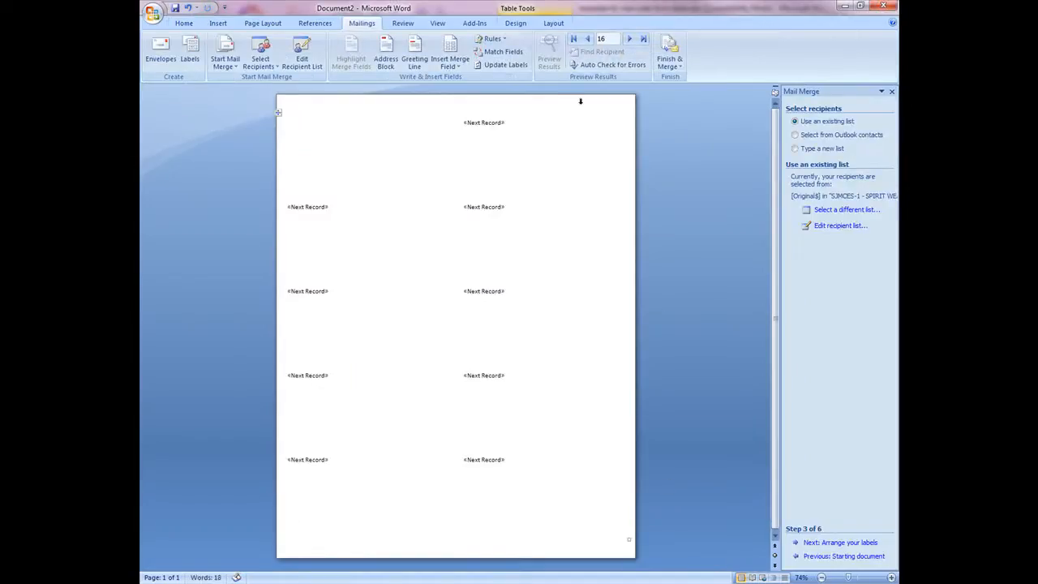
right_click(303, 124)
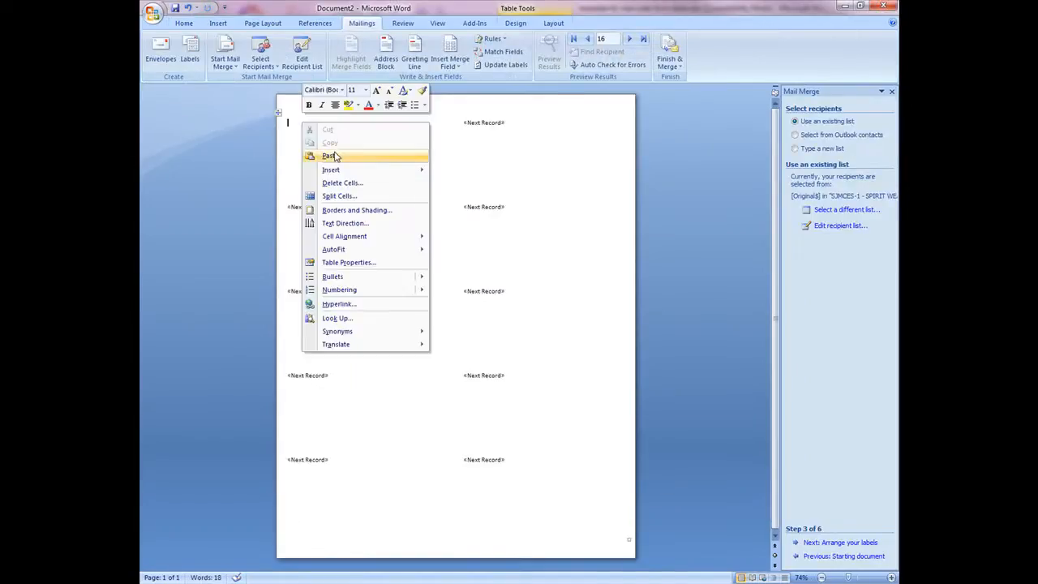
click(332, 156)
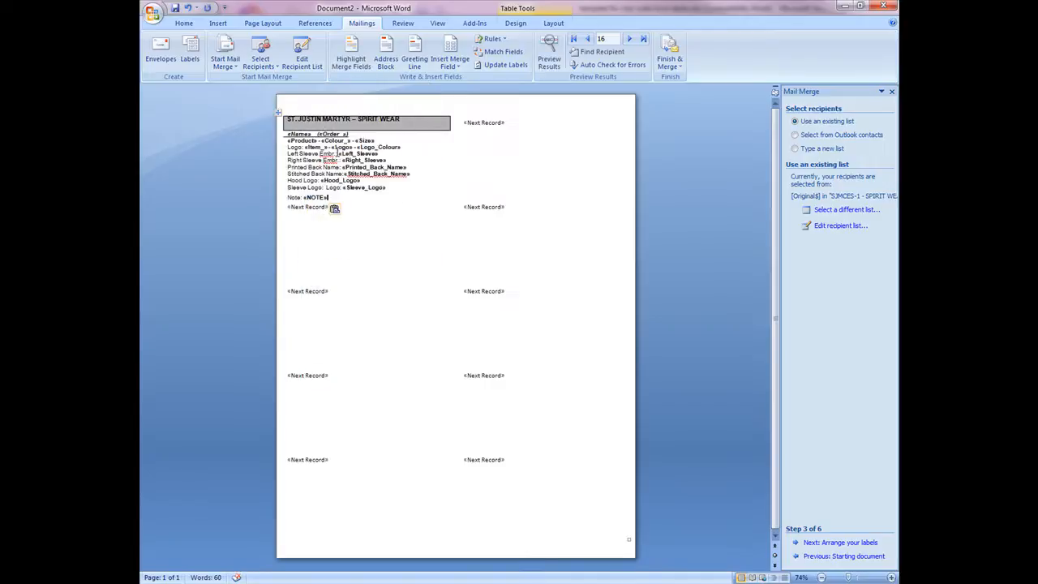
click(344, 210)
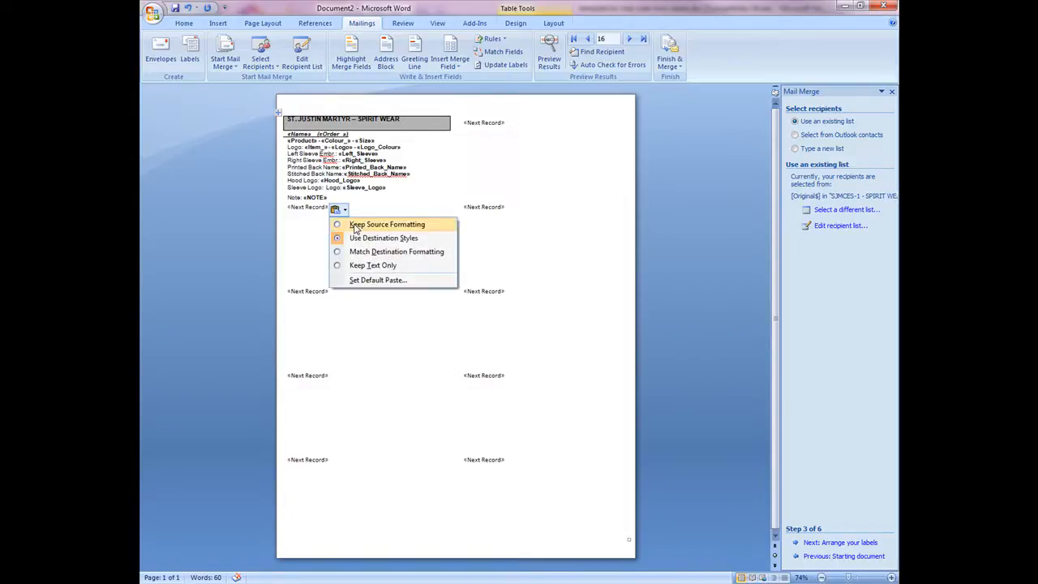
click(354, 226)
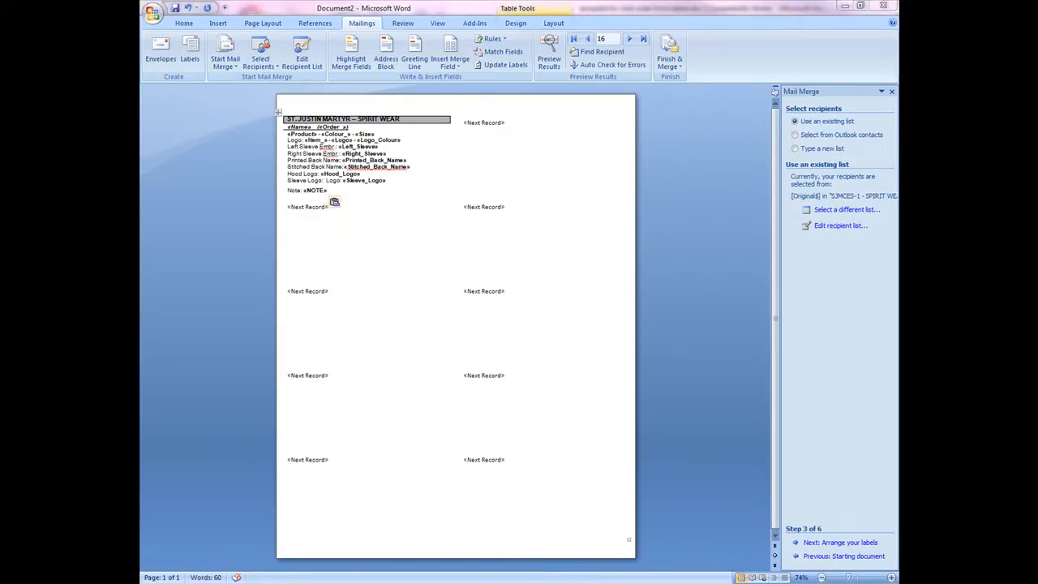
- Advance to arranging the labels and replicate the first label's layout to all labels
click(845, 545)
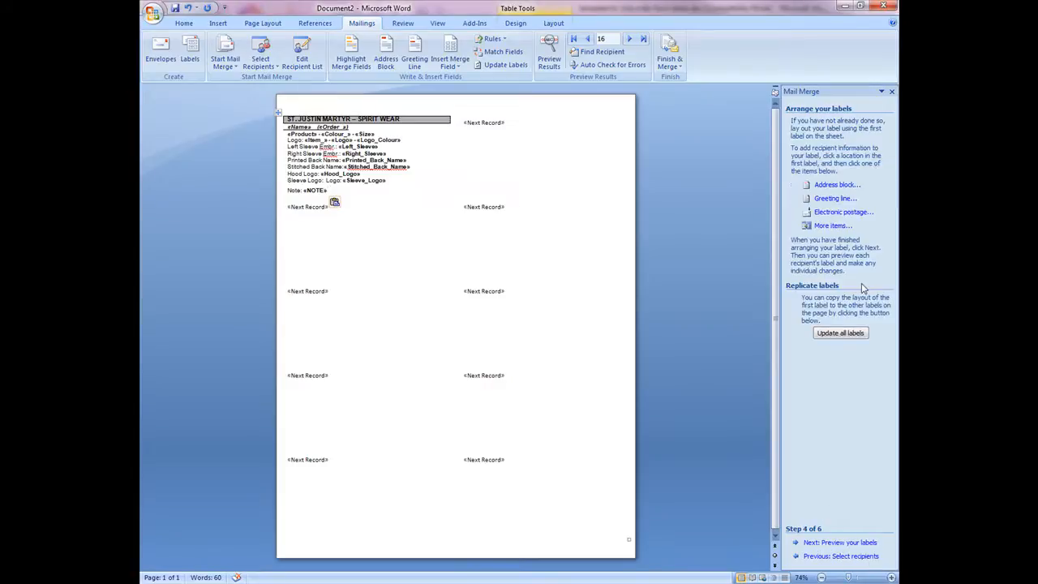
click(841, 334)
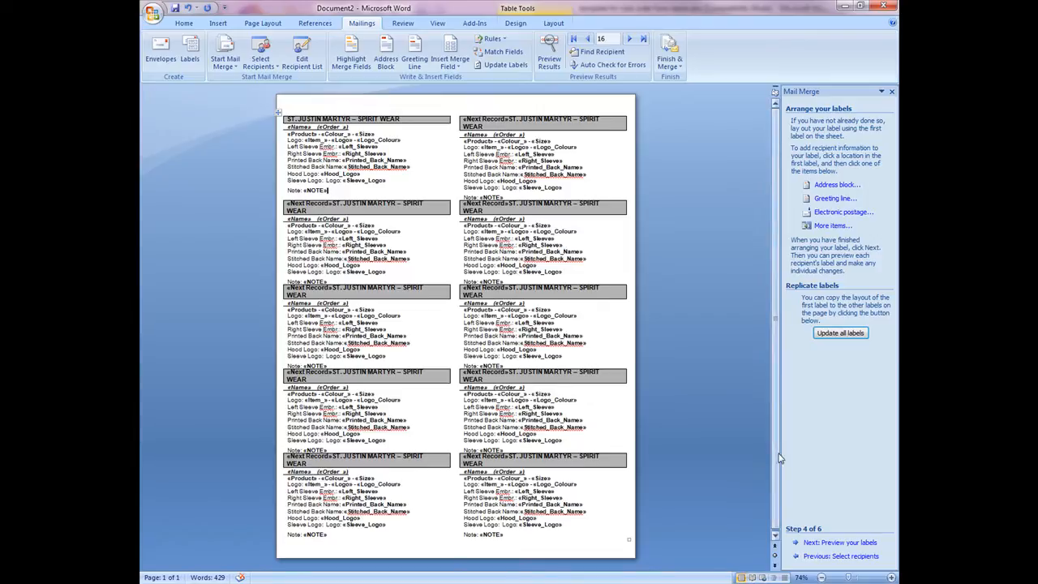
- Preview the merged labels and scroll through the recipient list before closing it
click(840, 543)
click(844, 217)
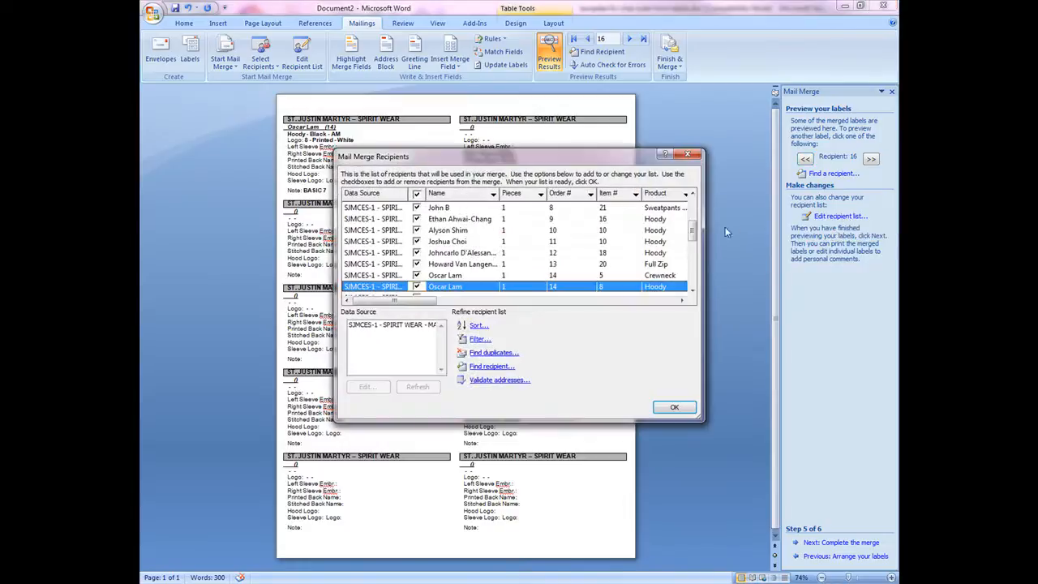
drag(694, 232, 695, 204)
click(674, 408)
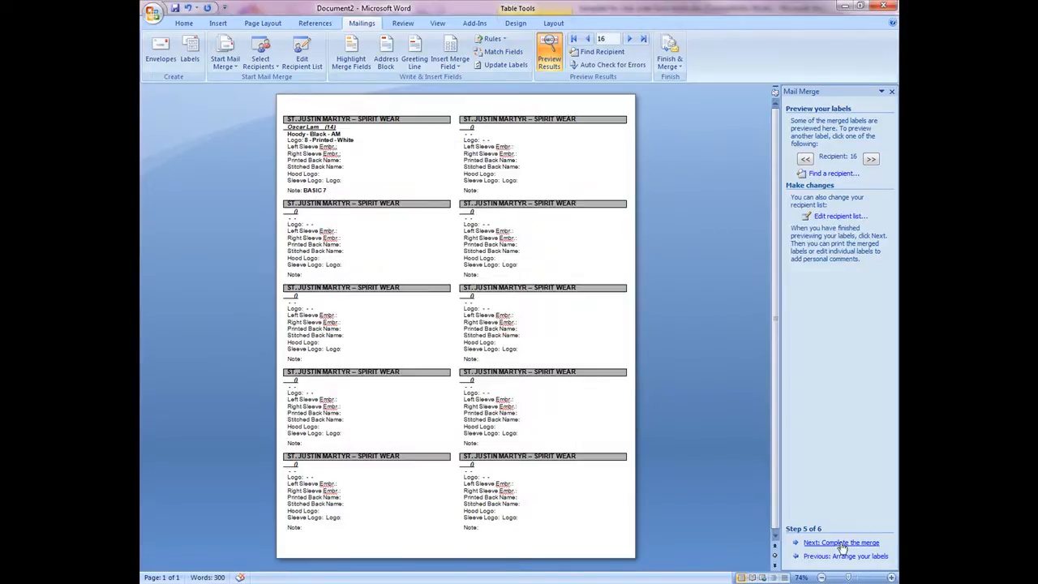
- Complete the merge by editing individual labels, merging all records into a new document
click(835, 545)
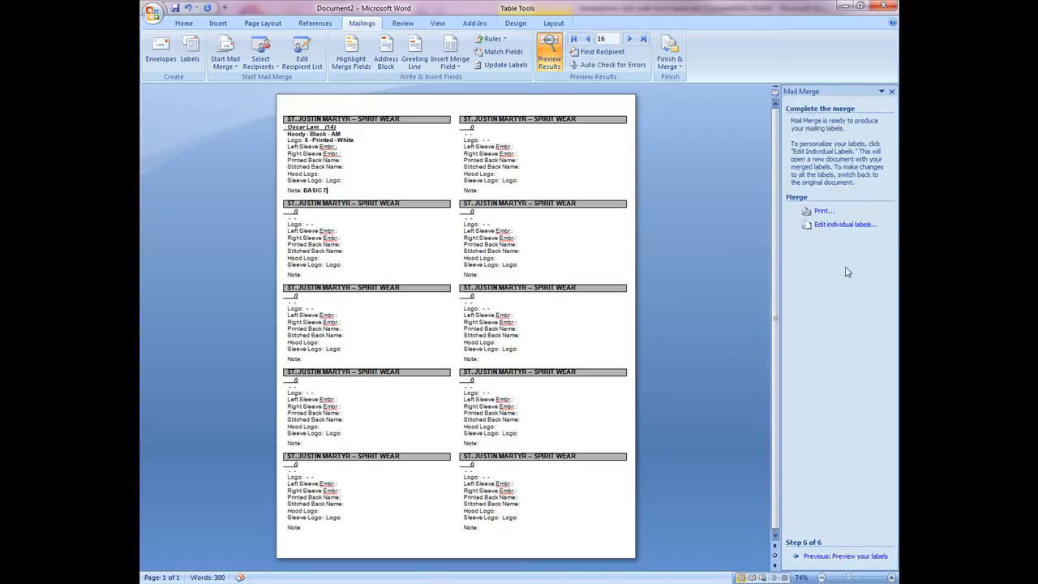
click(832, 226)
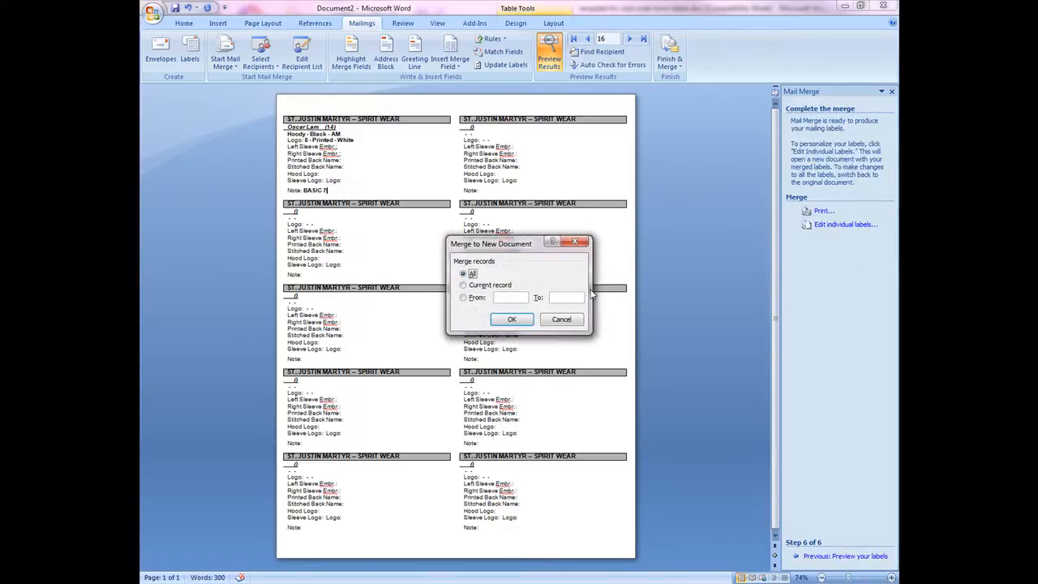
click(509, 319)
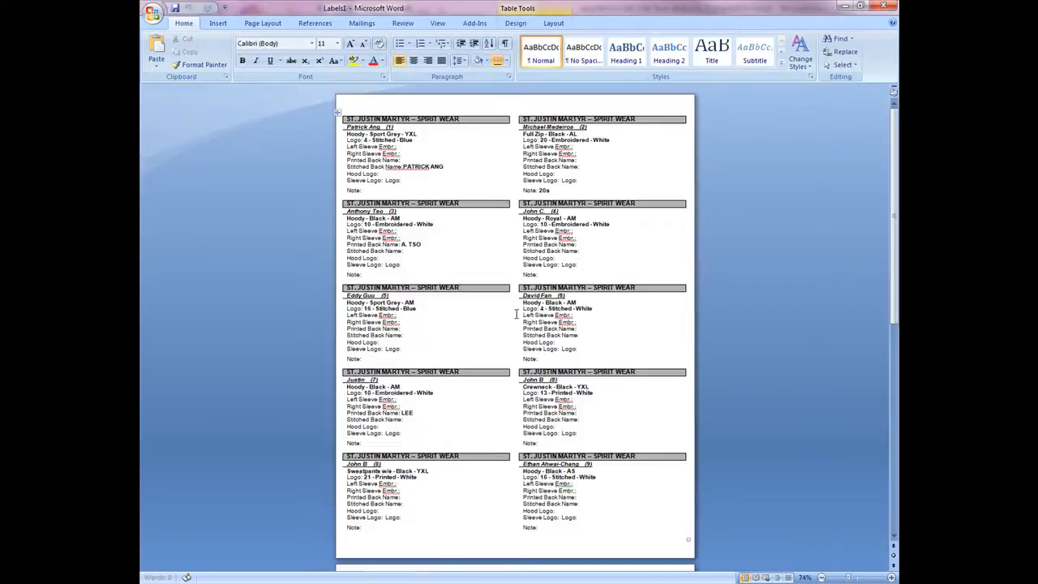
- Delete the empty label rows at the end of the merged labels document
scroll(499, 322, down, 4)
scroll(555, 322, down, 4)
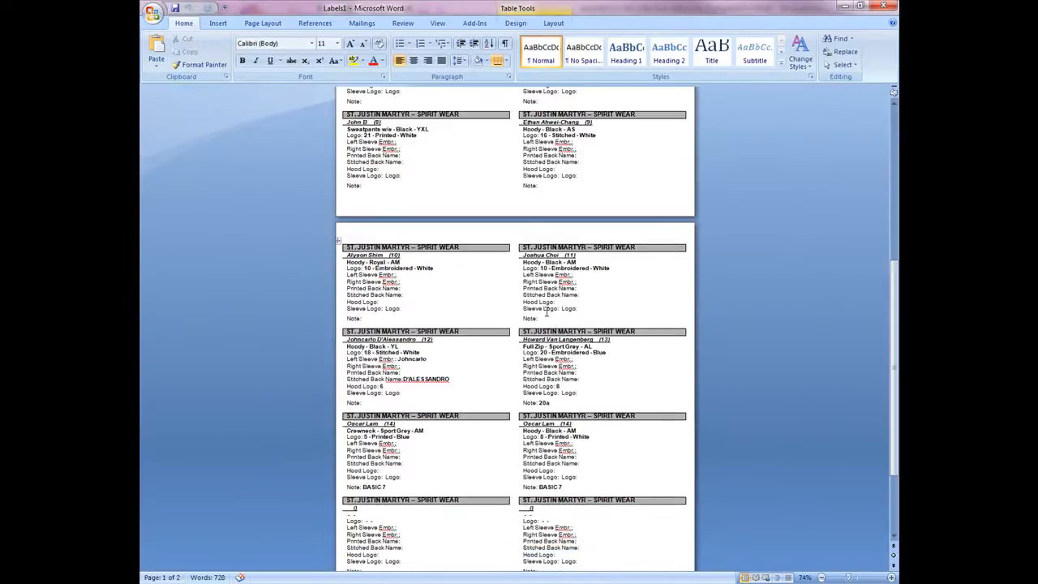
scroll(547, 313, down, 3)
scroll(753, 434, up, 6)
scroll(752, 428, up, 5)
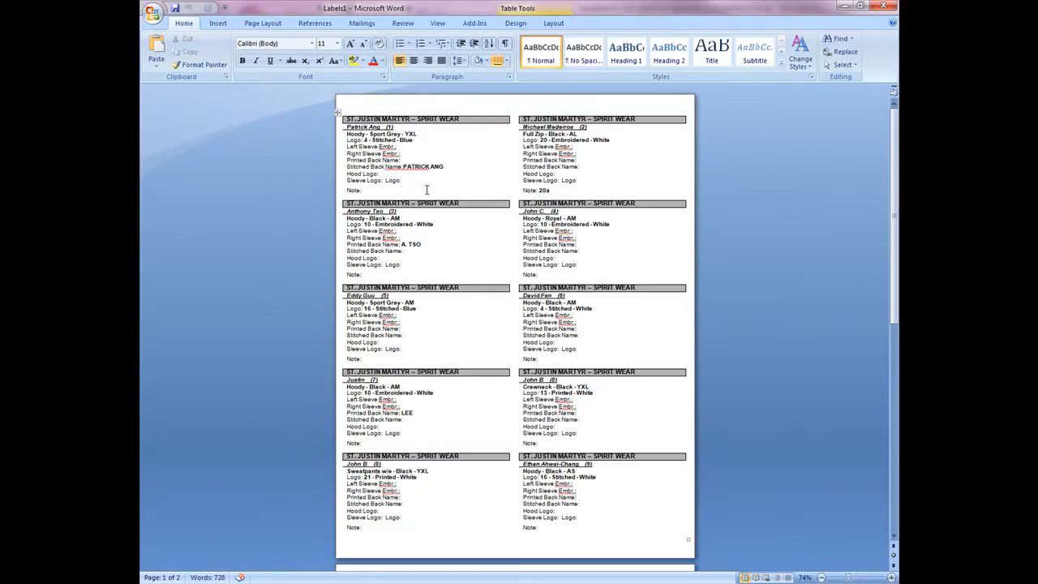
scroll(427, 190, down, 12)
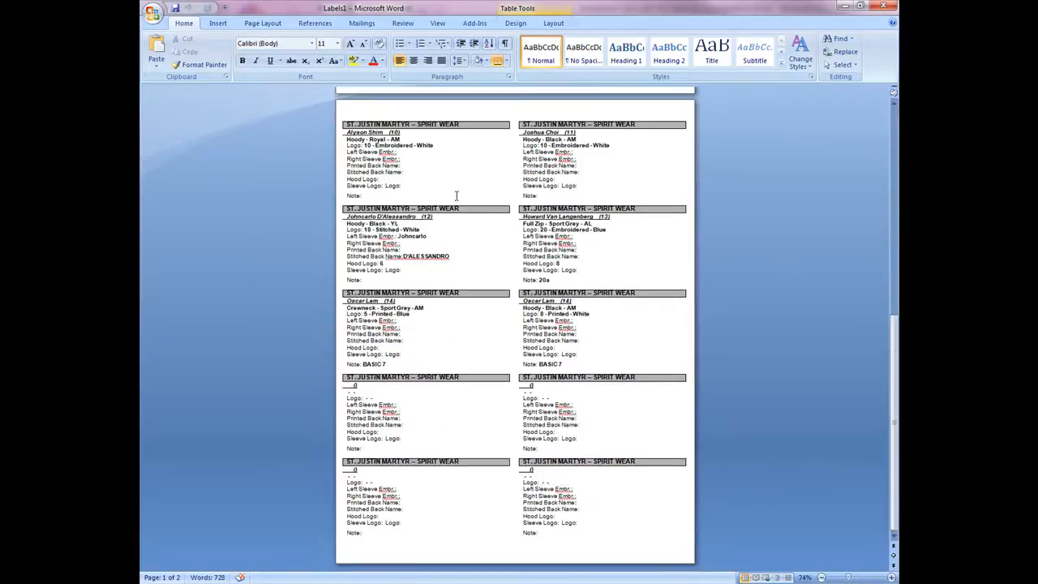
drag(587, 543, 600, 434)
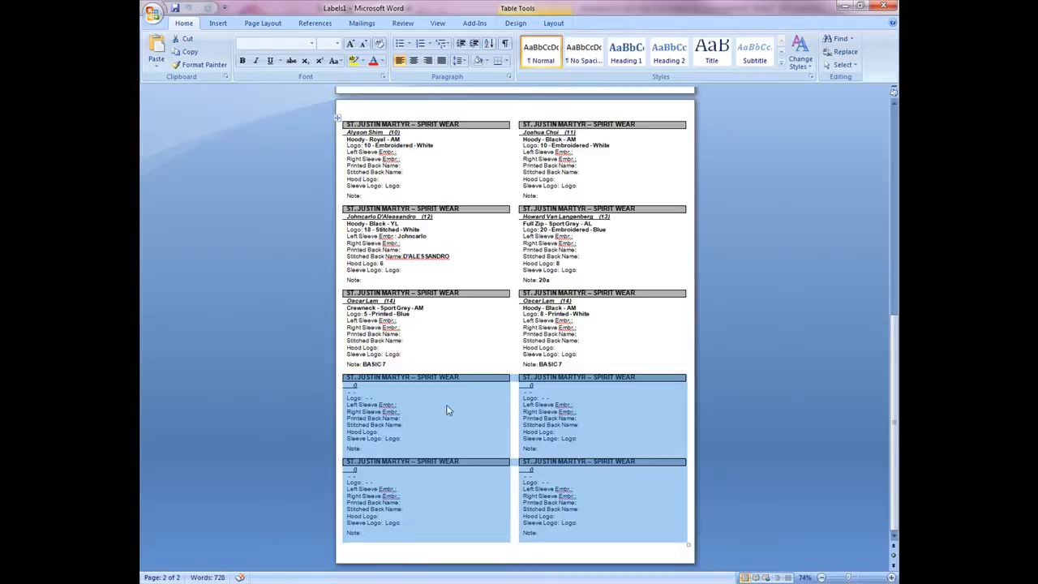
key(BackSpace)
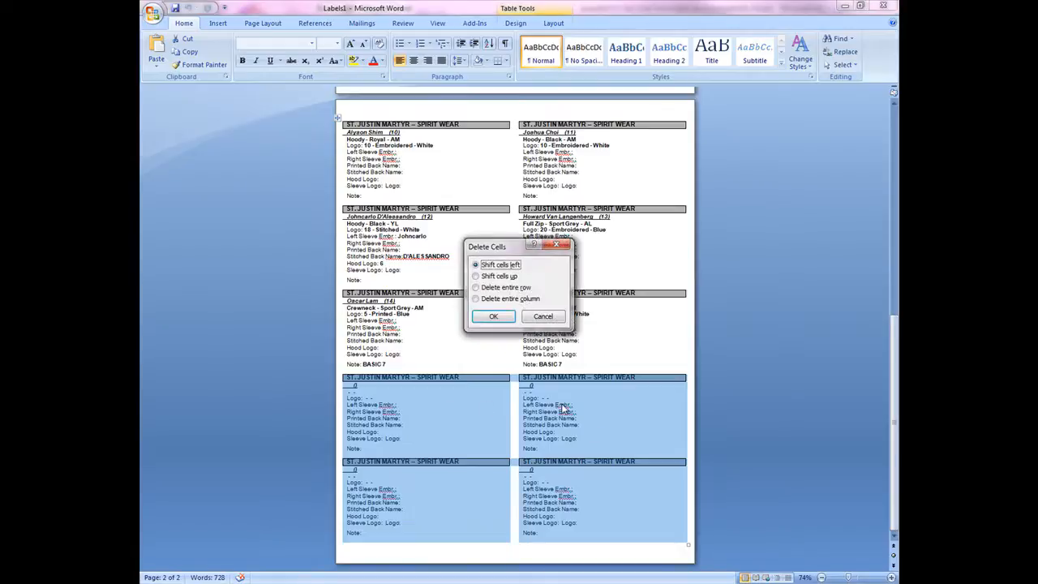
click(496, 315)
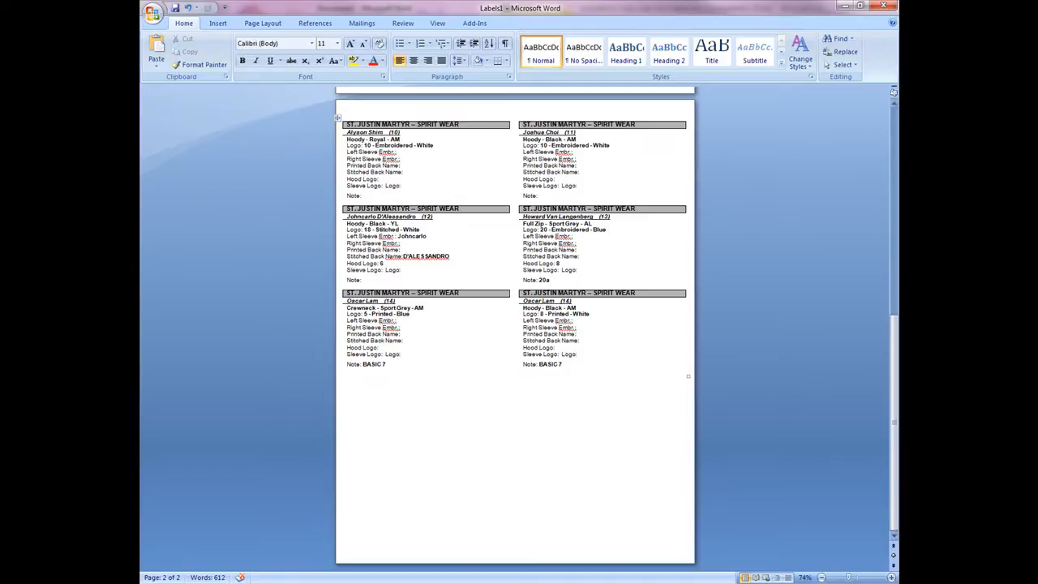
drag(892, 341, 890, 106)
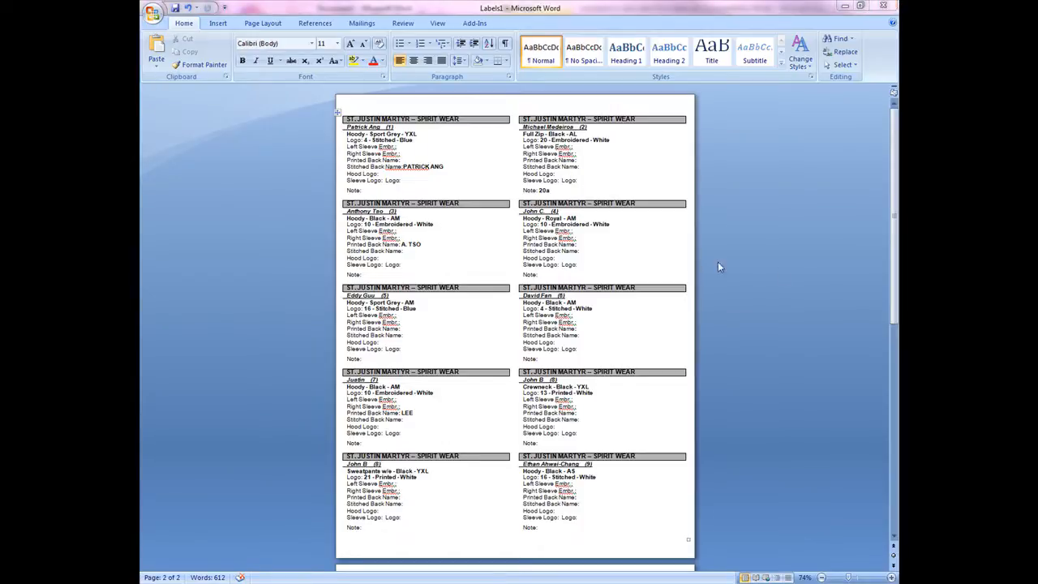
- Open the print dialog and select the \\TOPUNIFORMS-SRV\Ricoh 204 printer, then close the dialog
click(152, 14)
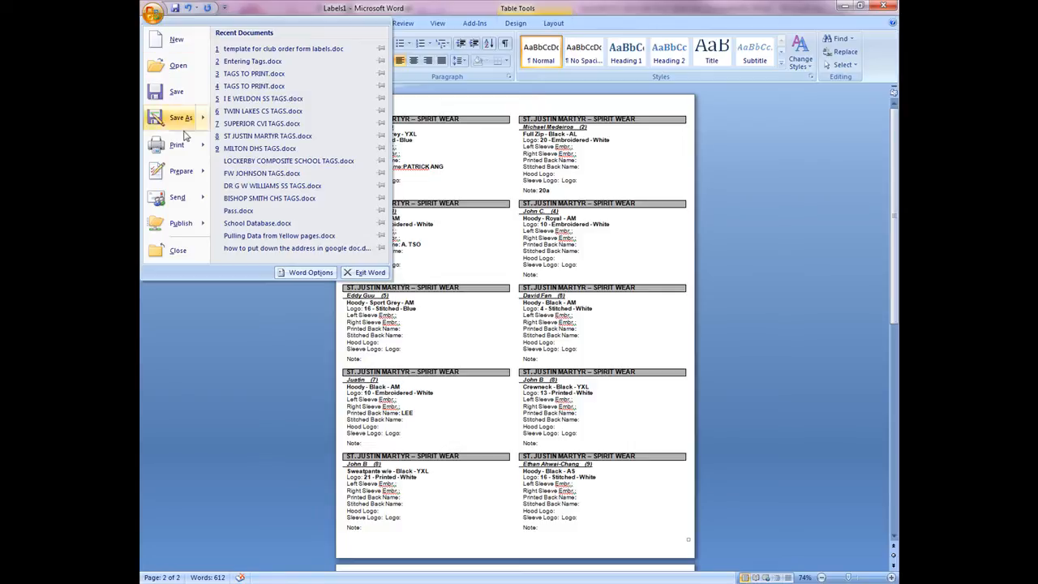
click(175, 146)
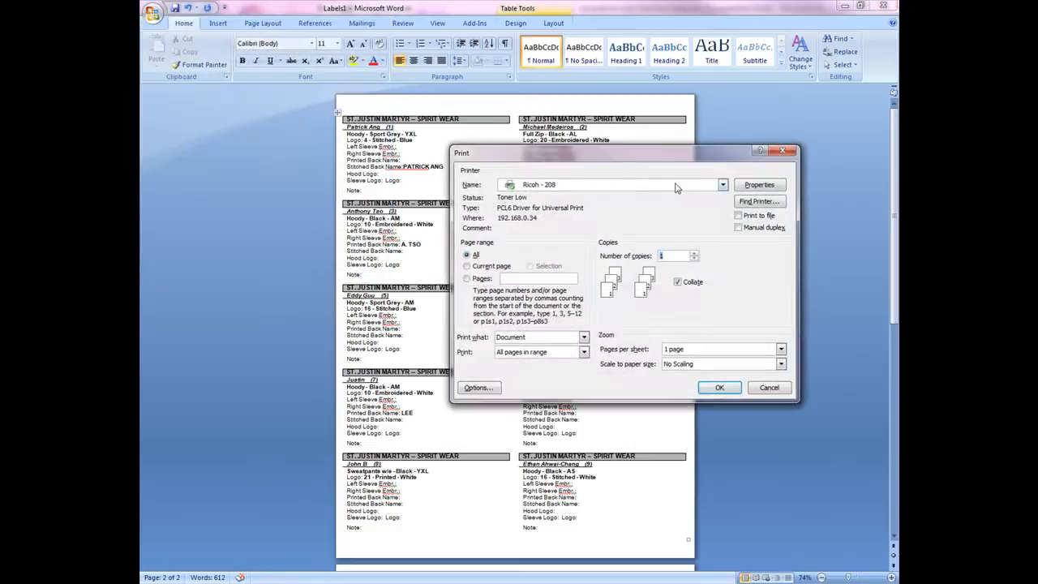
drag(681, 152, 531, 144)
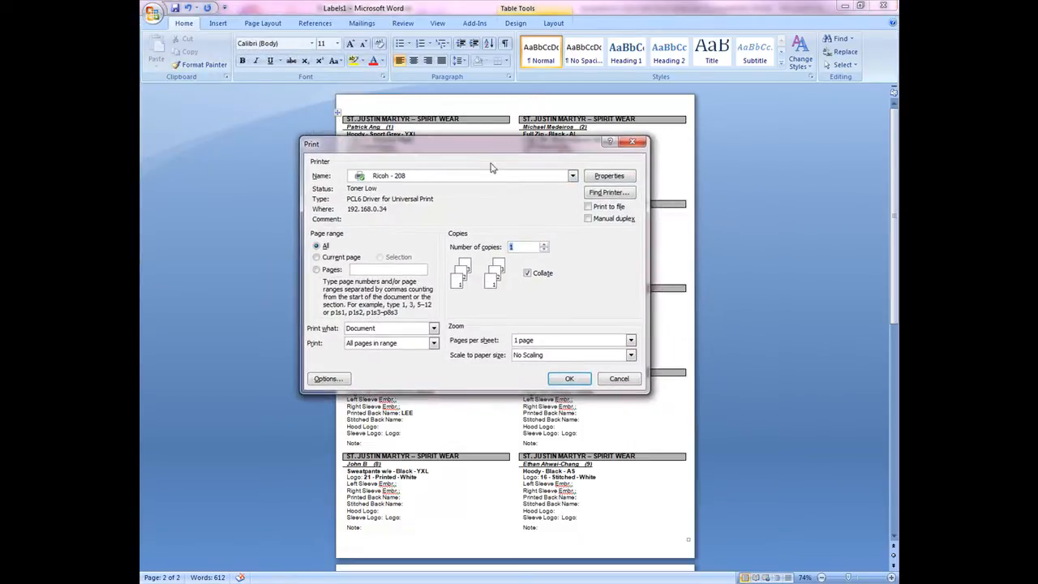
click(573, 177)
scroll(507, 194, up, 2)
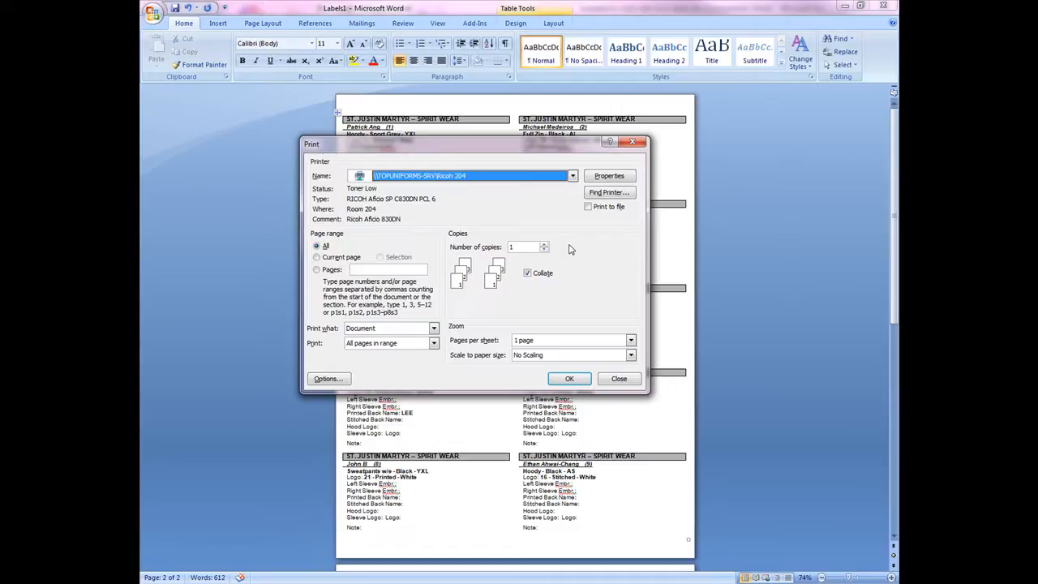
click(598, 178)
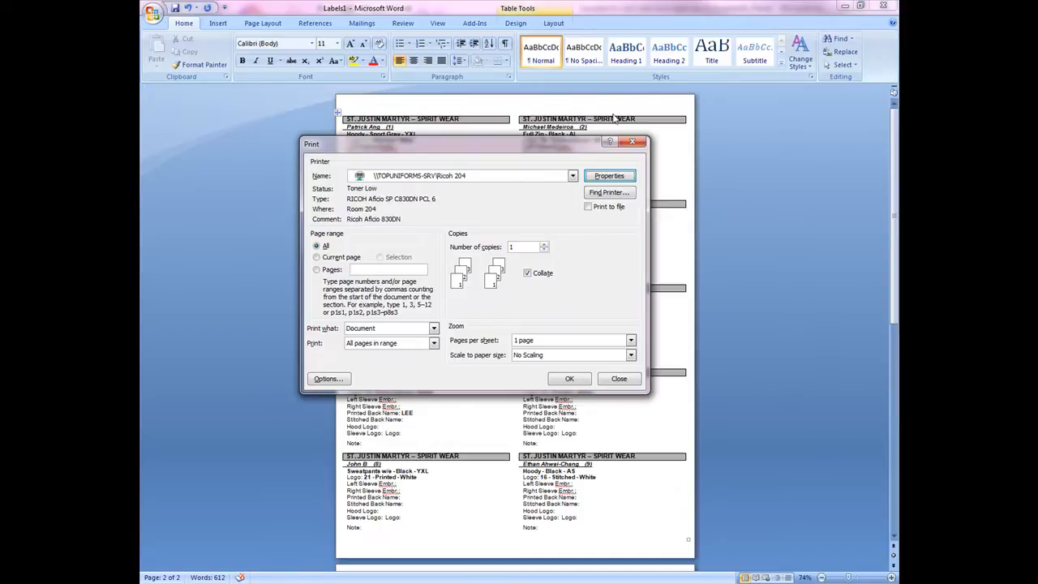
click(630, 142)
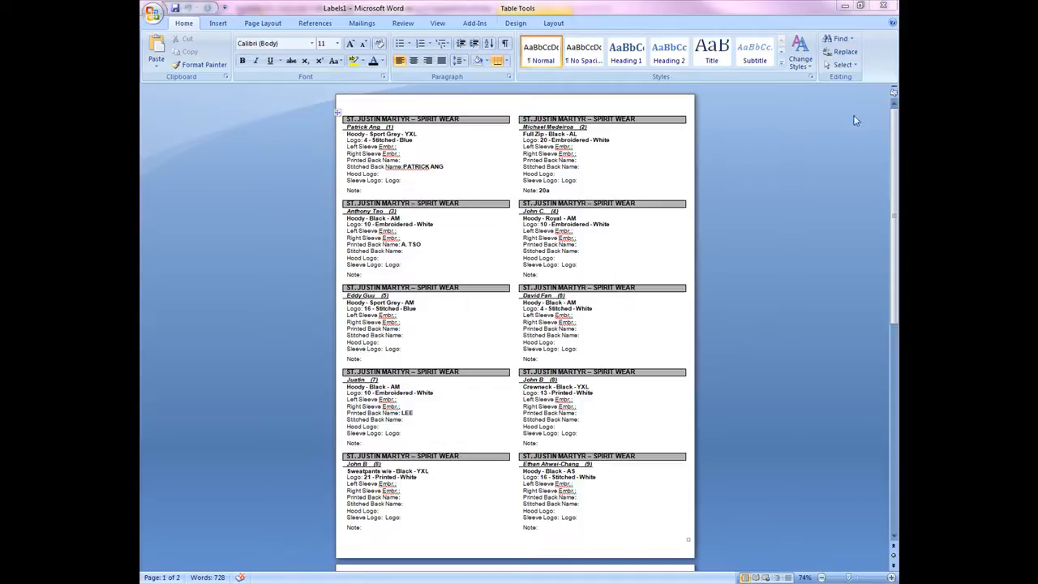
- Reopen the print dialog and choose the \\TOPUNIFORMS-SRV\Ricoh 204 printer
click(151, 12)
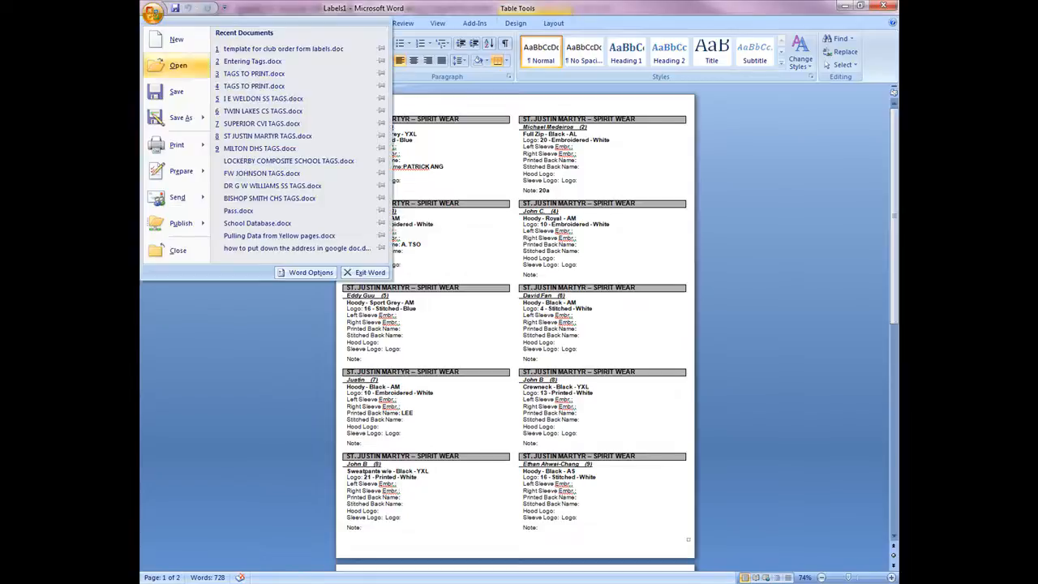
click(185, 148)
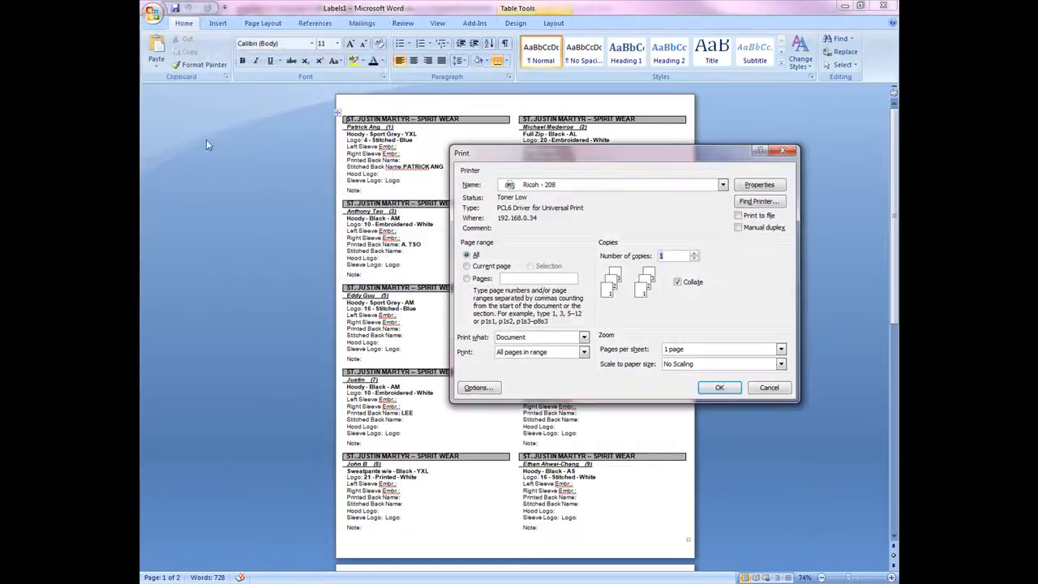
click(723, 185)
scroll(685, 203, up, 1)
click(653, 202)
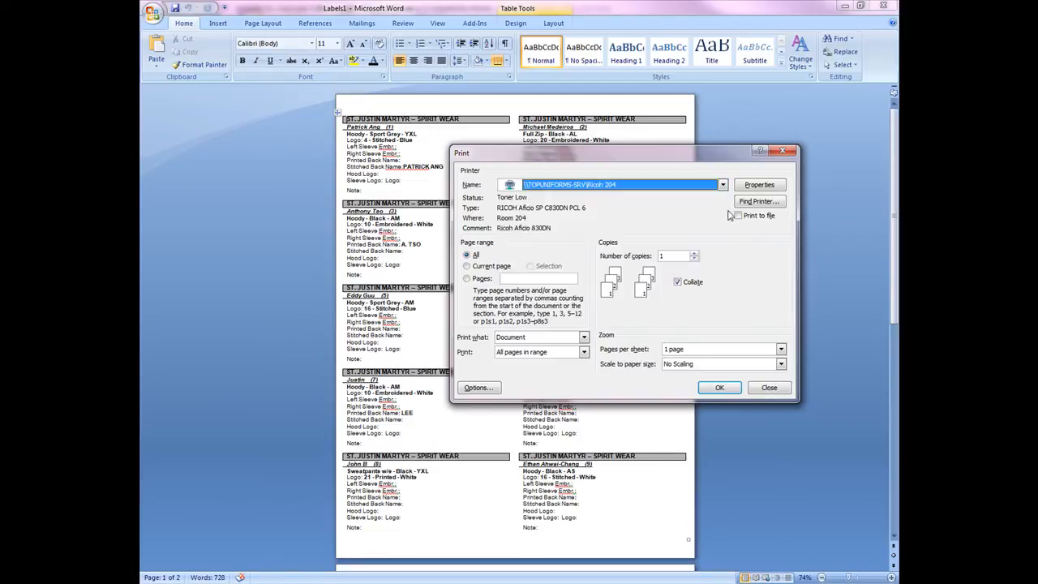
- In the printer's detailed settings, set colour to Black and White and Print On to Letter (8.5" x 11")
click(751, 188)
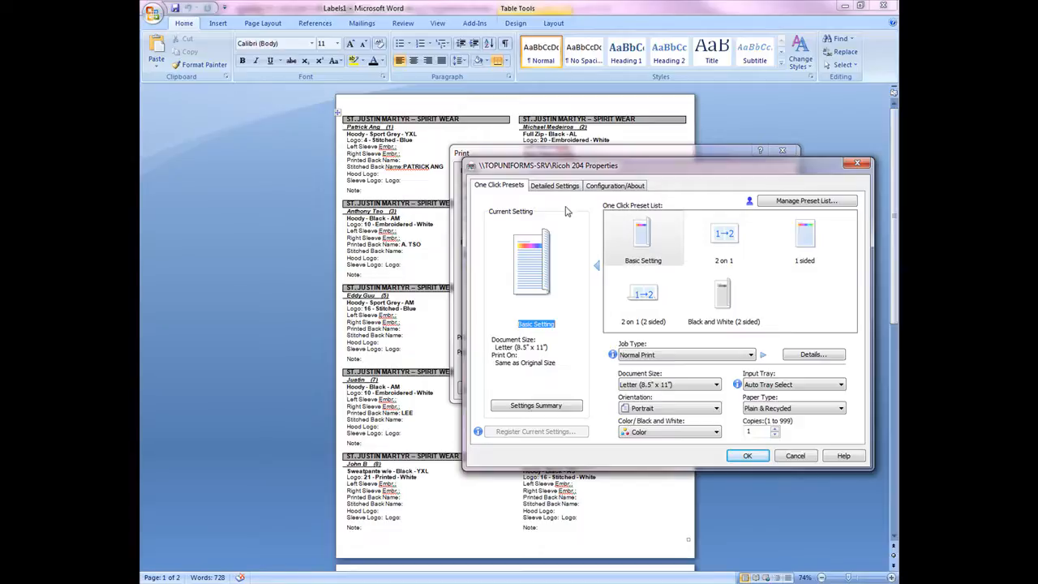
click(567, 188)
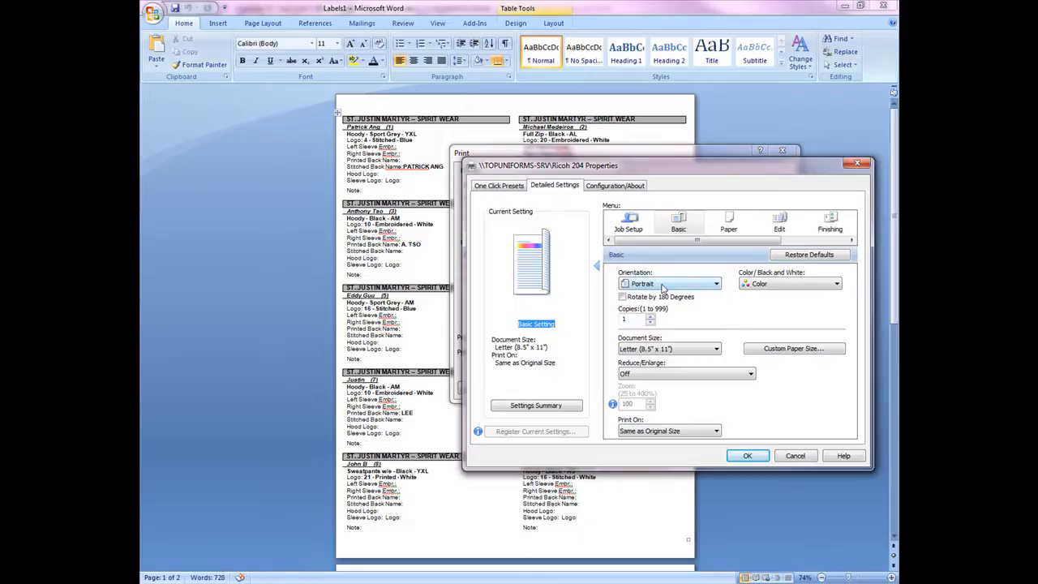
click(771, 284)
click(771, 310)
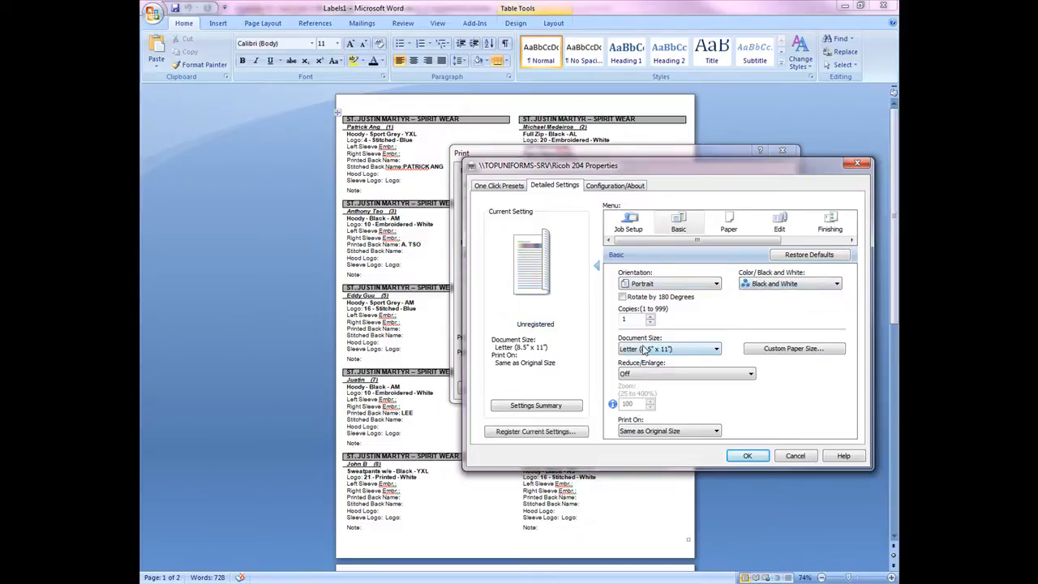
click(677, 431)
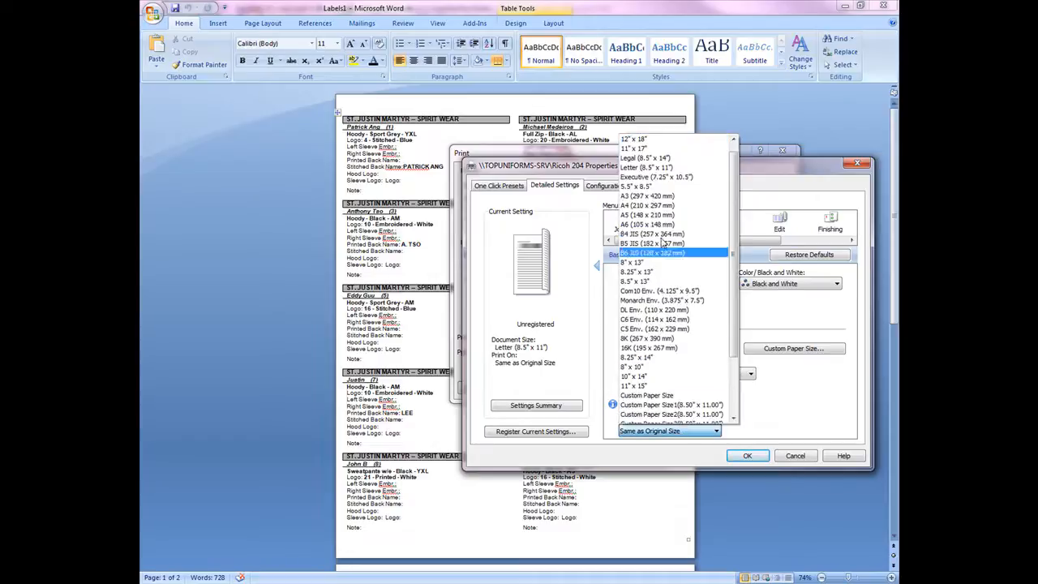
click(645, 167)
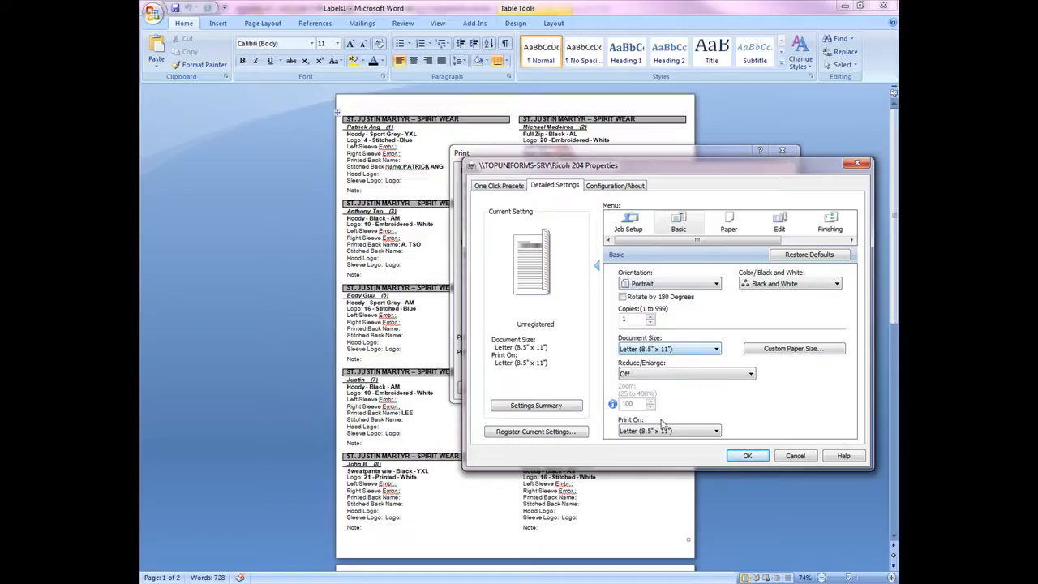
- Set the paper input tray to Bypass Tray and the paper type to Cardstock
click(727, 229)
click(690, 284)
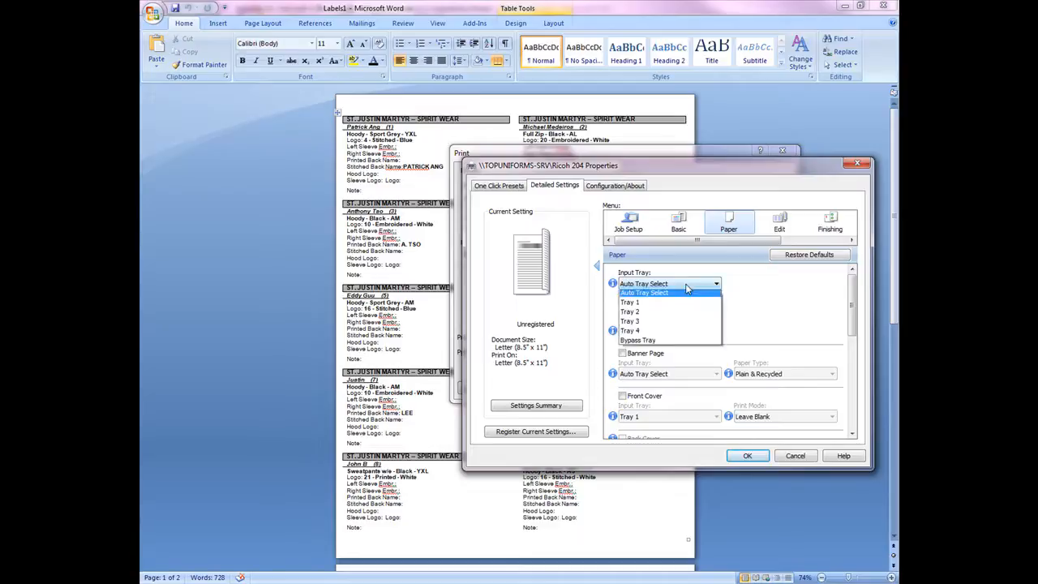
click(662, 344)
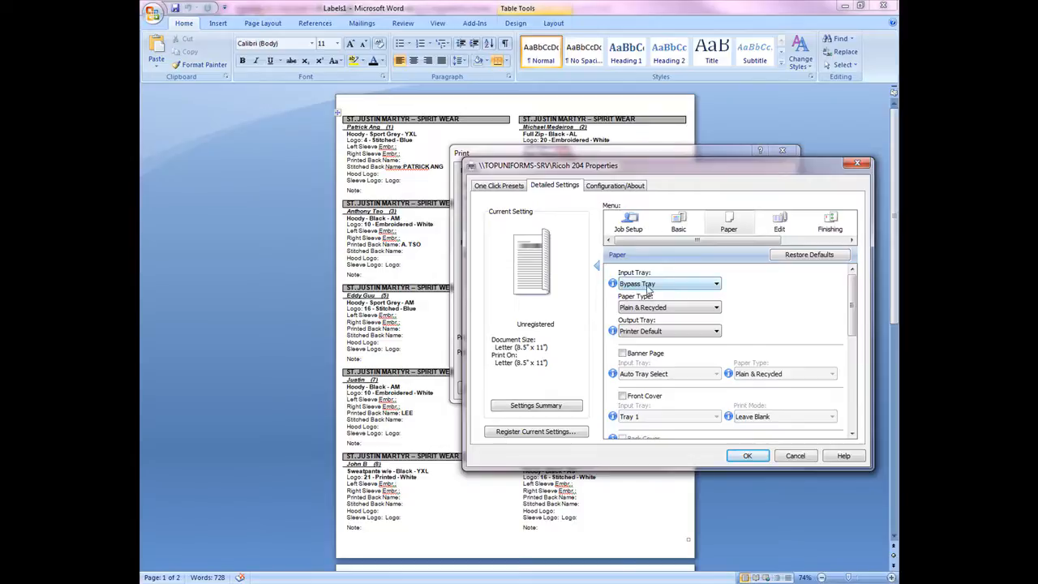
click(693, 308)
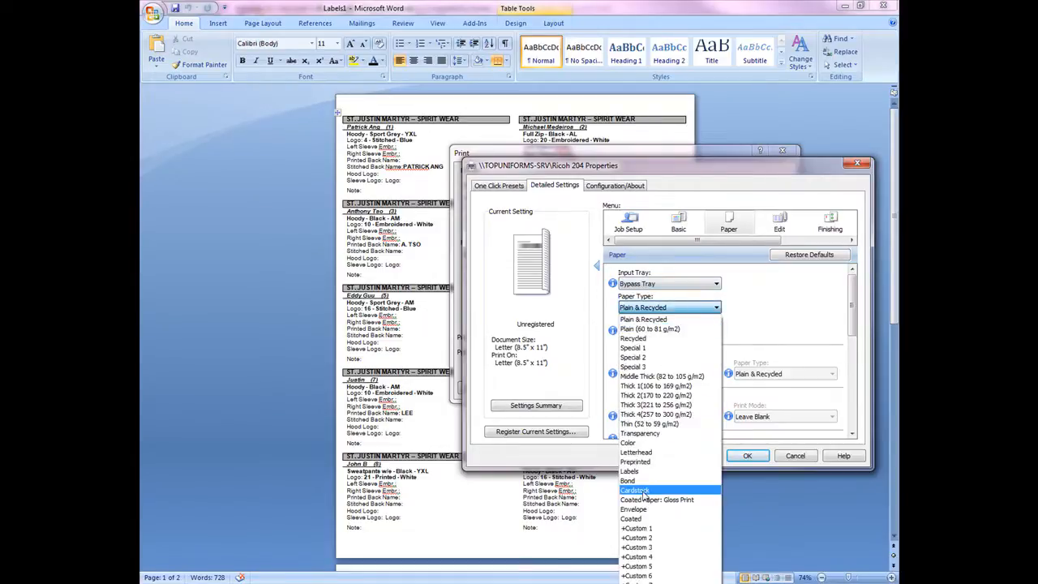
click(644, 490)
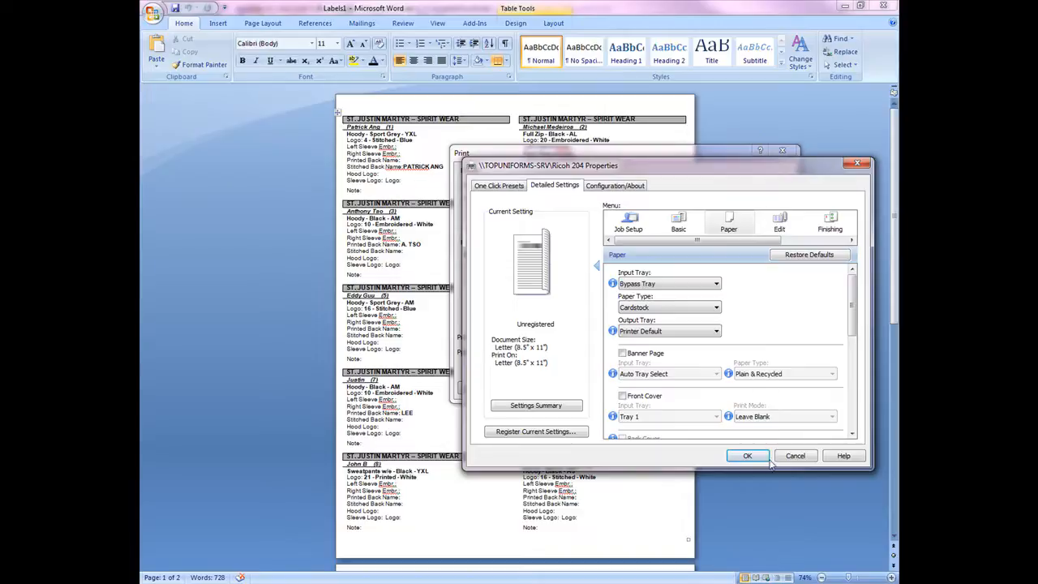
- Turn 2-sided printing off in the edit settings
click(780, 222)
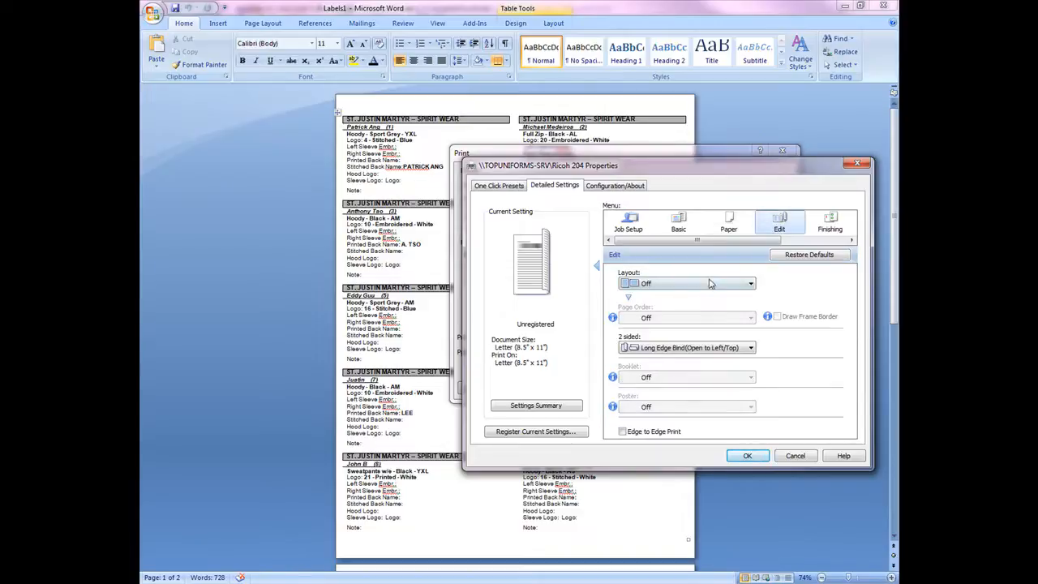
click(700, 351)
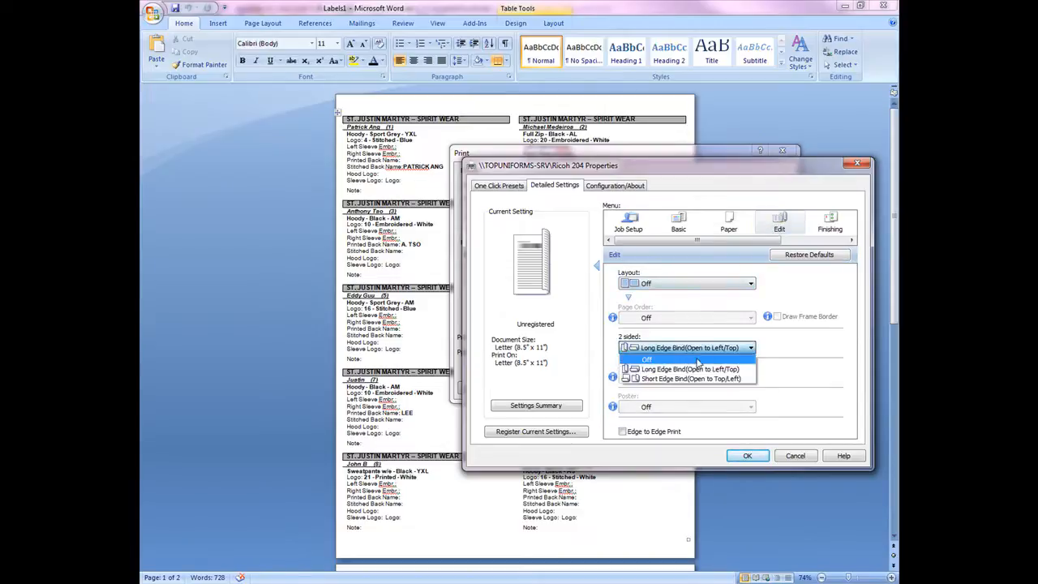
click(696, 359)
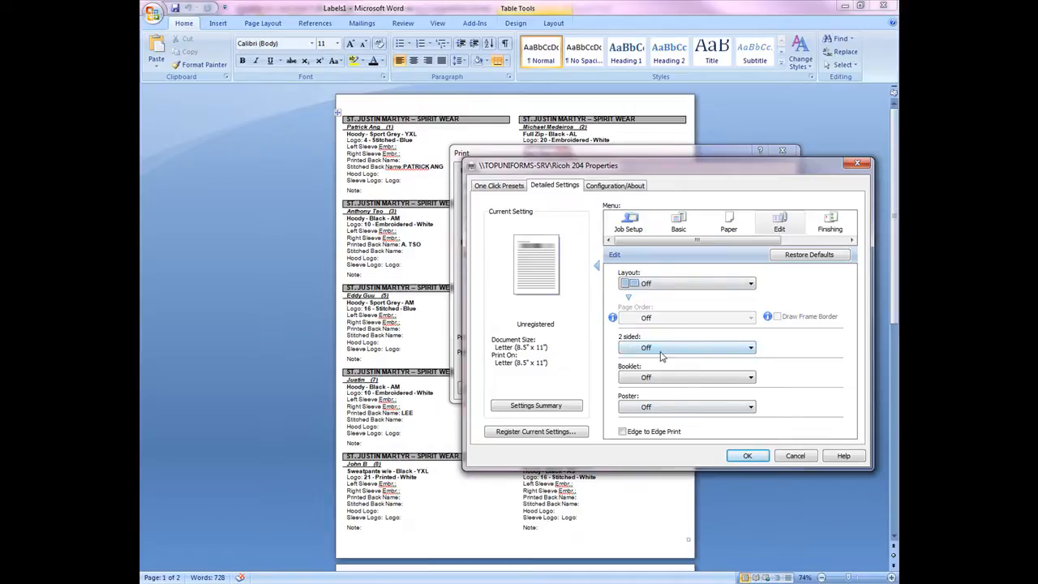
click(661, 354)
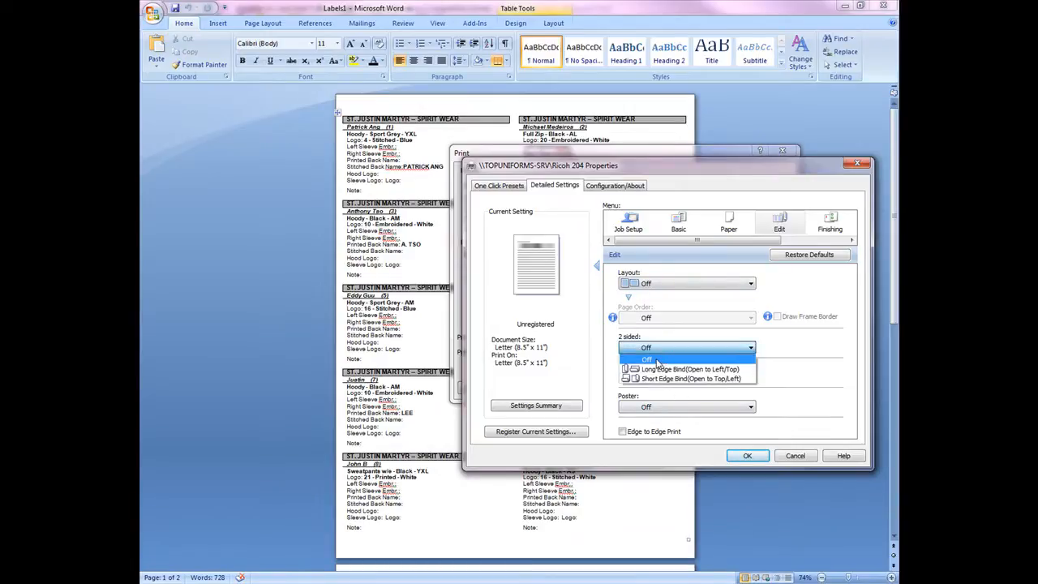
click(658, 363)
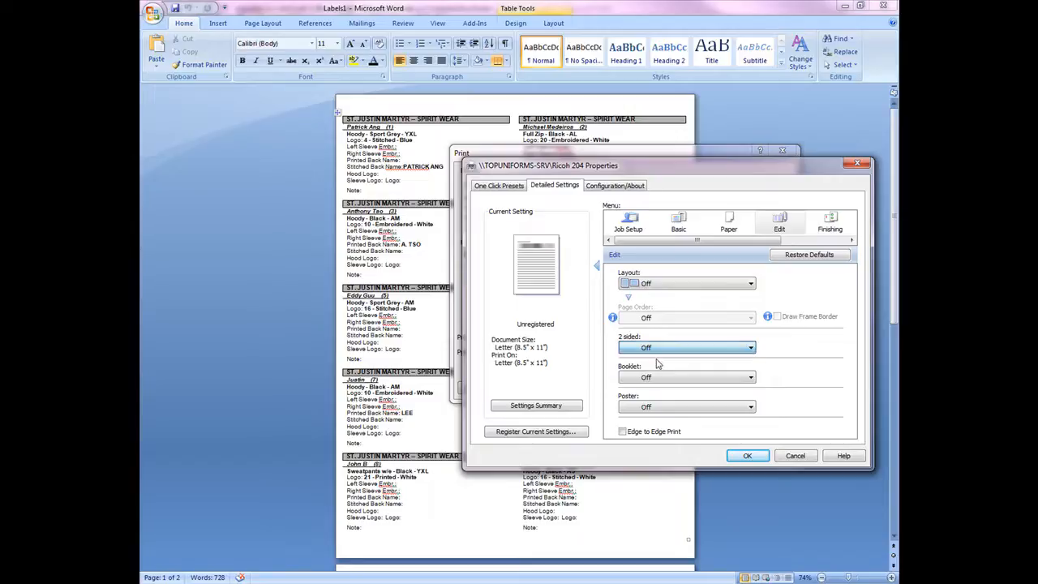
- Check the finishing settings, apply the printer properties, and close the print dialog
click(830, 227)
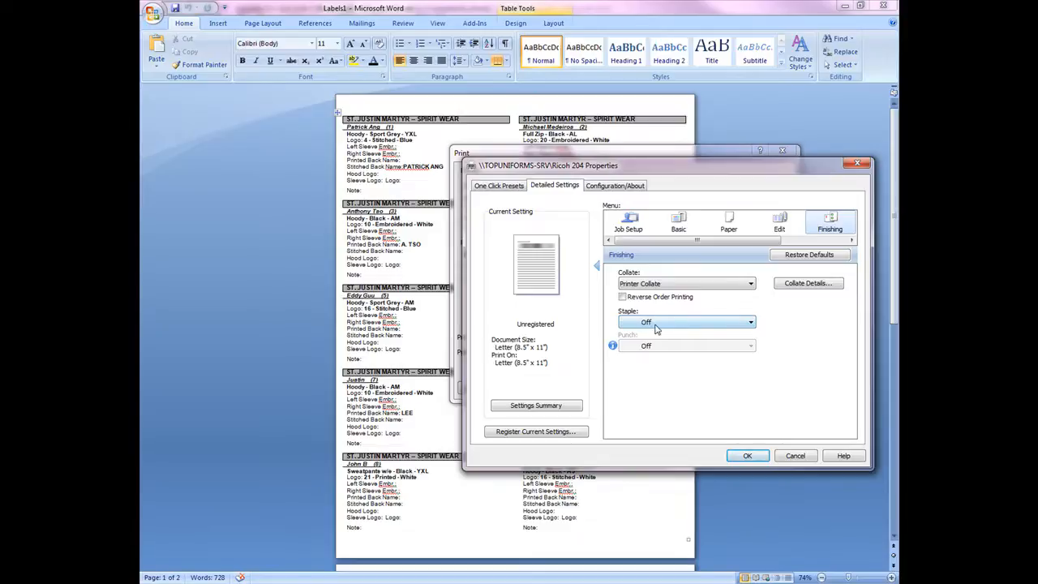
click(746, 455)
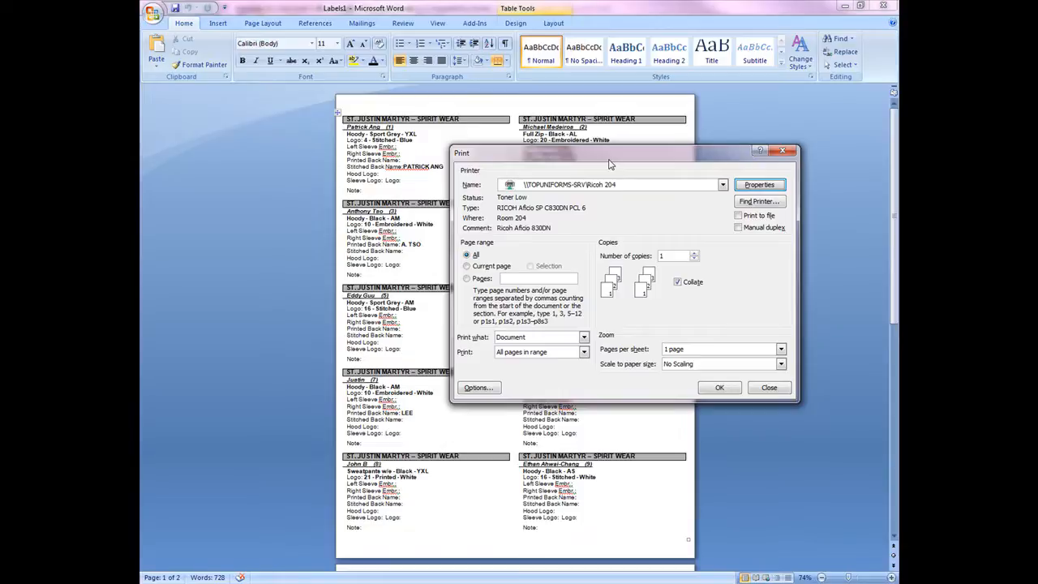
click(777, 153)
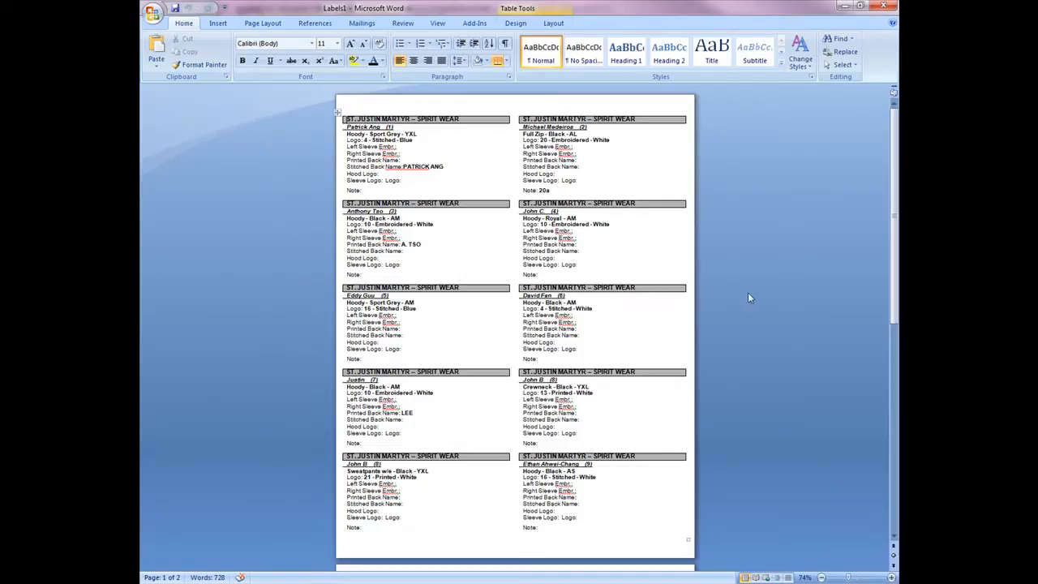
- Close the merged labels document
click(882, 6)
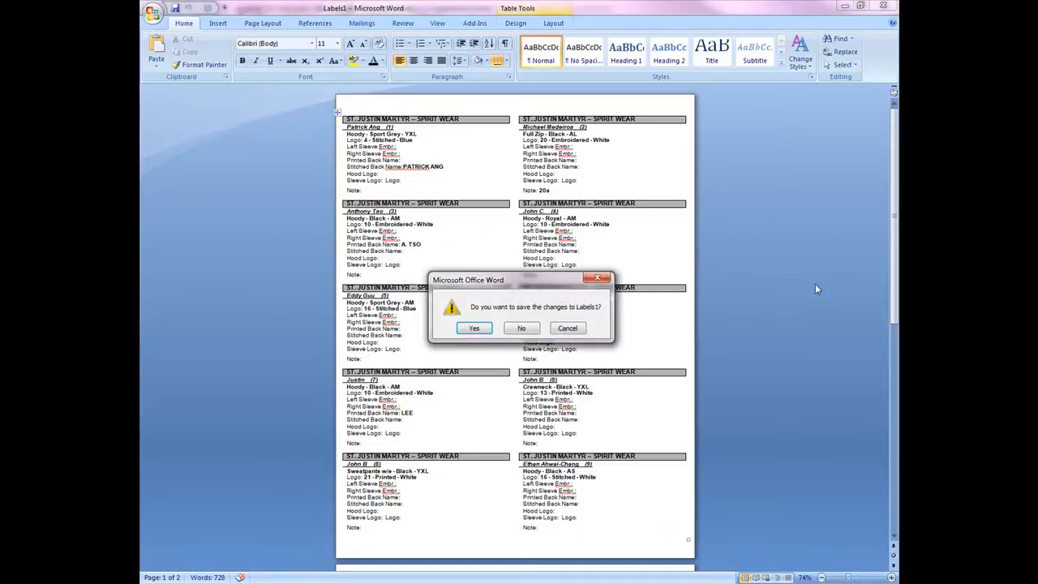